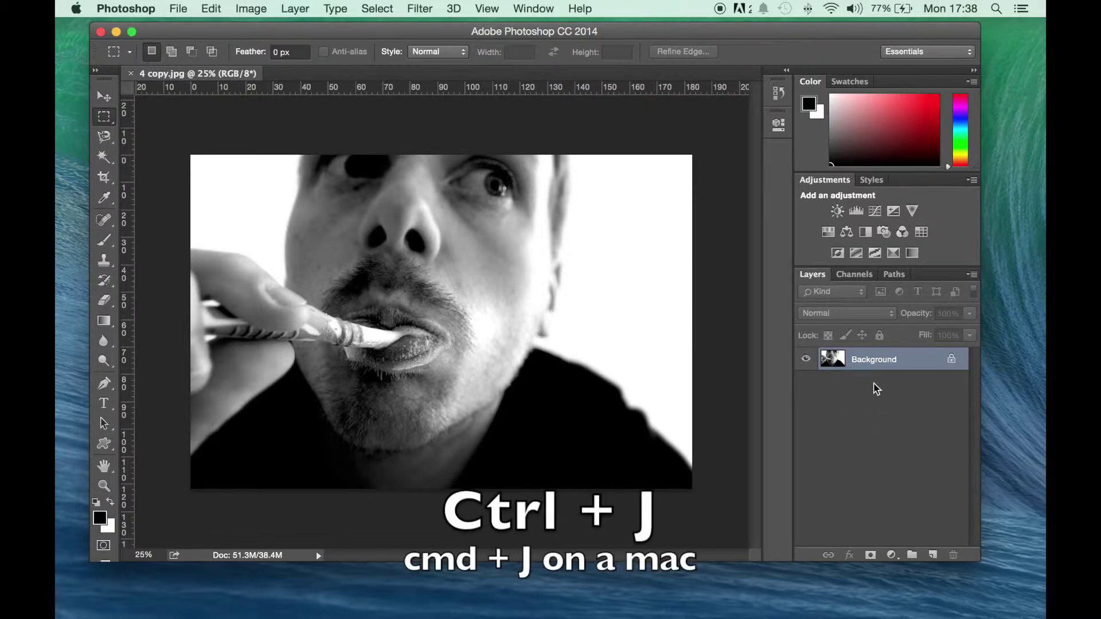
Duplicate the Background layer and keep the copy selected.
key("super+j")
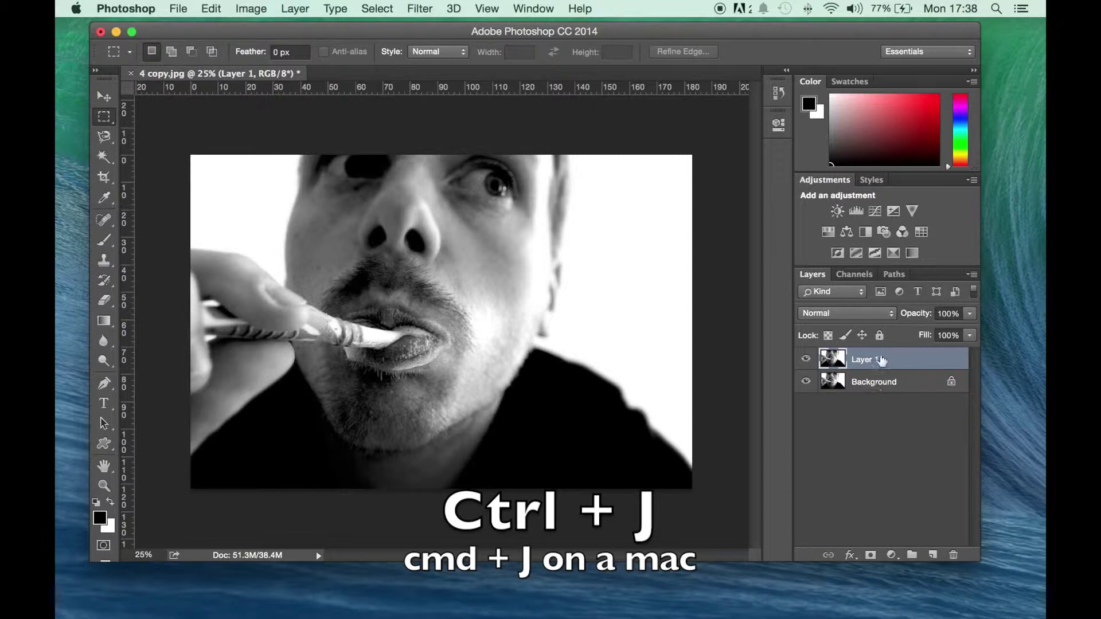
left_click(884, 392)
left_click(882, 367)
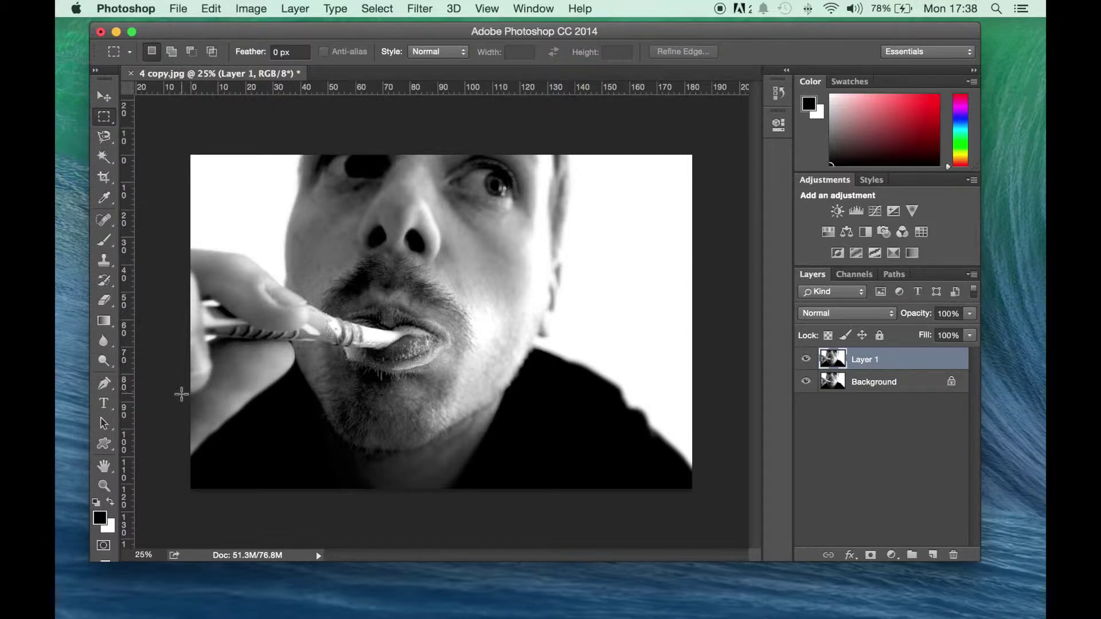
Activate the Custom Shape tool and look through the available shapes, keeping the Talk 1 speech bubble as the shape.
left_click(105, 445)
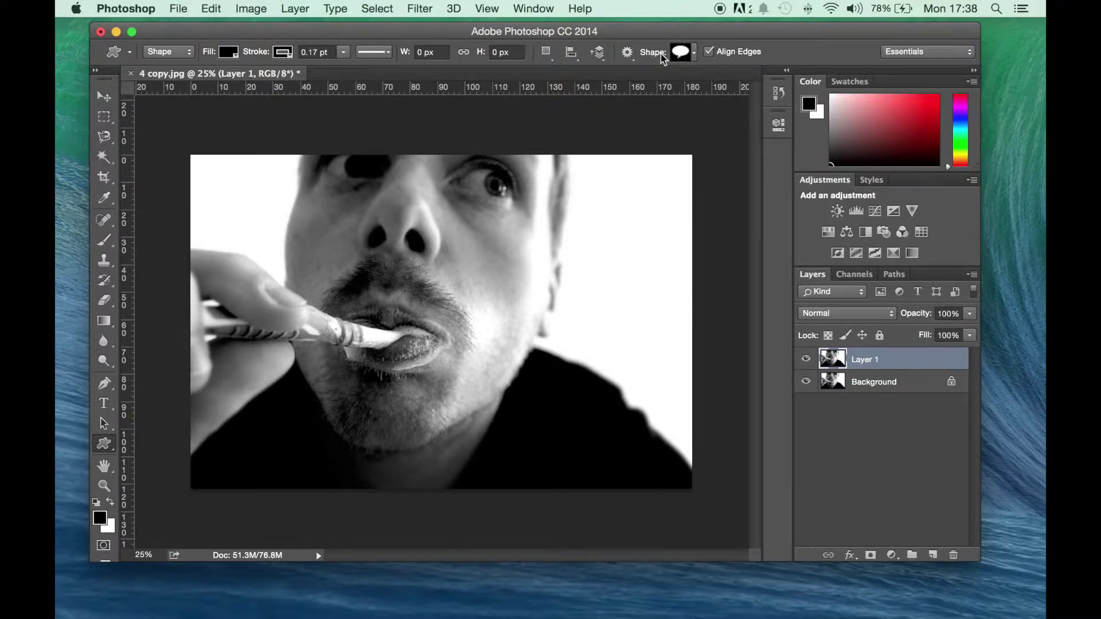
left_click(691, 53)
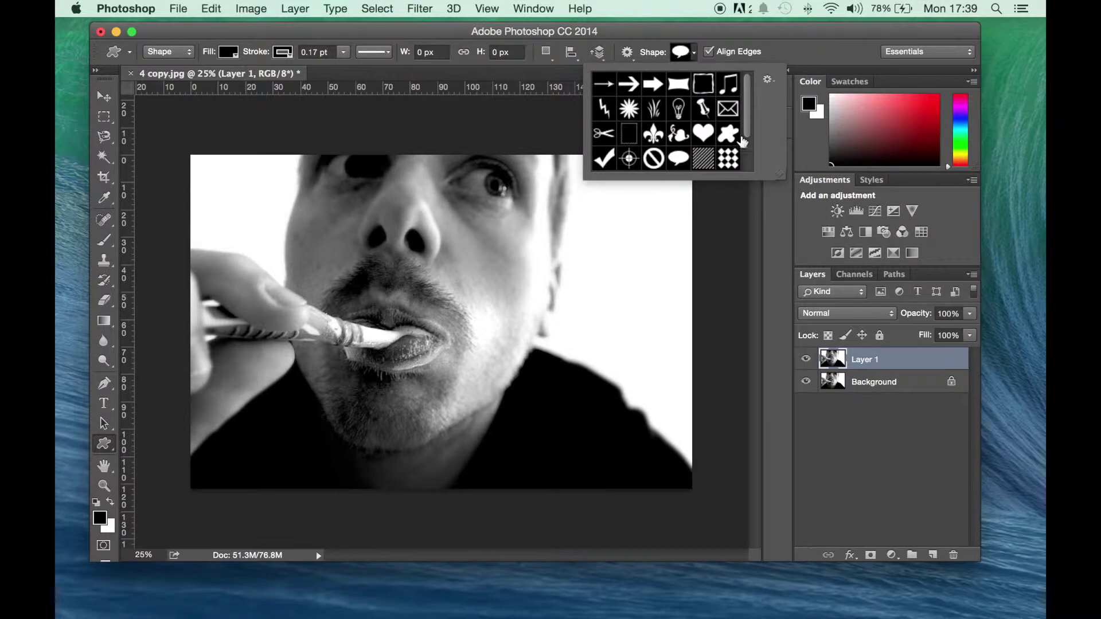
mouse_move(747, 111)
left_mouse_down()
mouse_move(747, 150)
mouse_move(745, 97)
left_mouse_up()
scroll(741, 124, "down", 1)
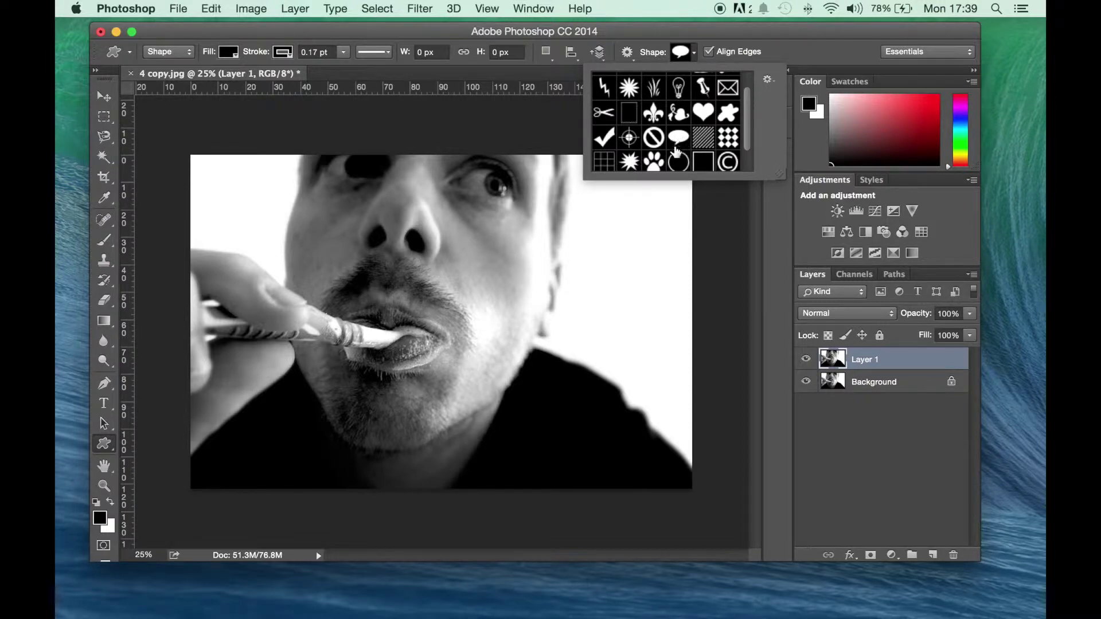
mouse_move(747, 116)
left_mouse_down()
mouse_move(747, 97)
mouse_move(747, 146)
mouse_move(744, 88)
mouse_move(743, 128)
left_mouse_up()
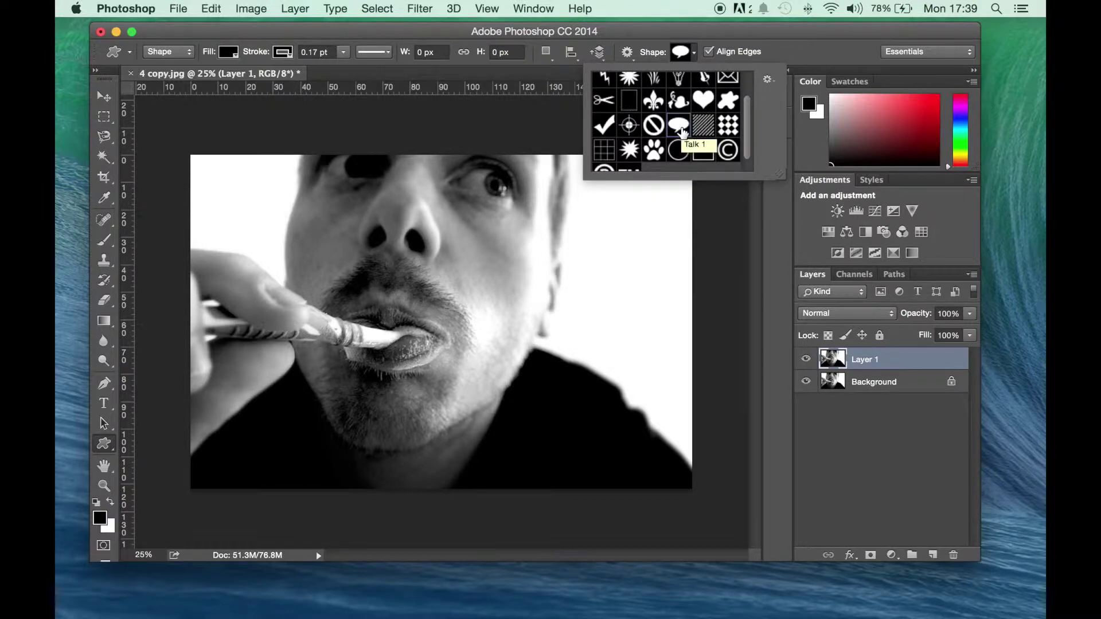
Set the shape's stroke to solid black after trying no stroke, and check that the fill is solid black.
left_click(279, 53)
left_click(248, 87)
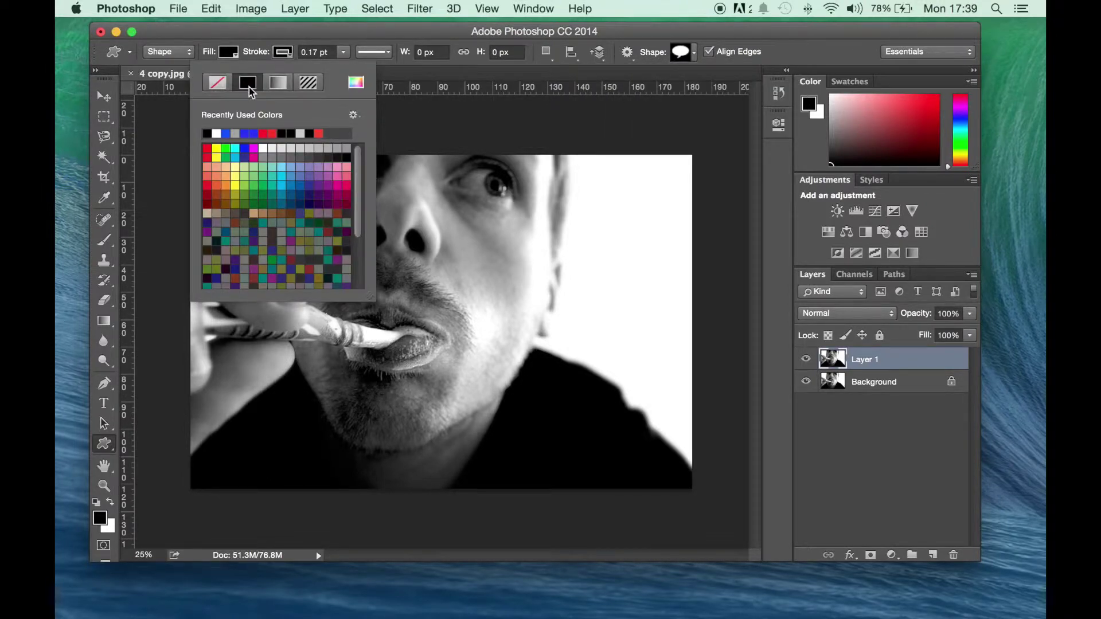
left_click(218, 88)
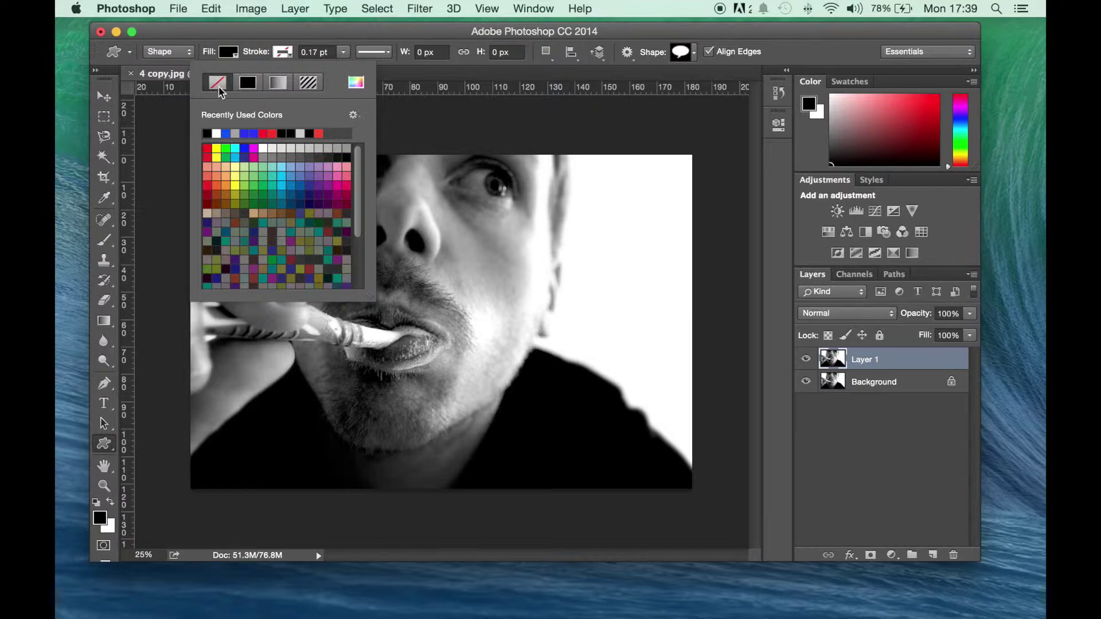
left_click(254, 84)
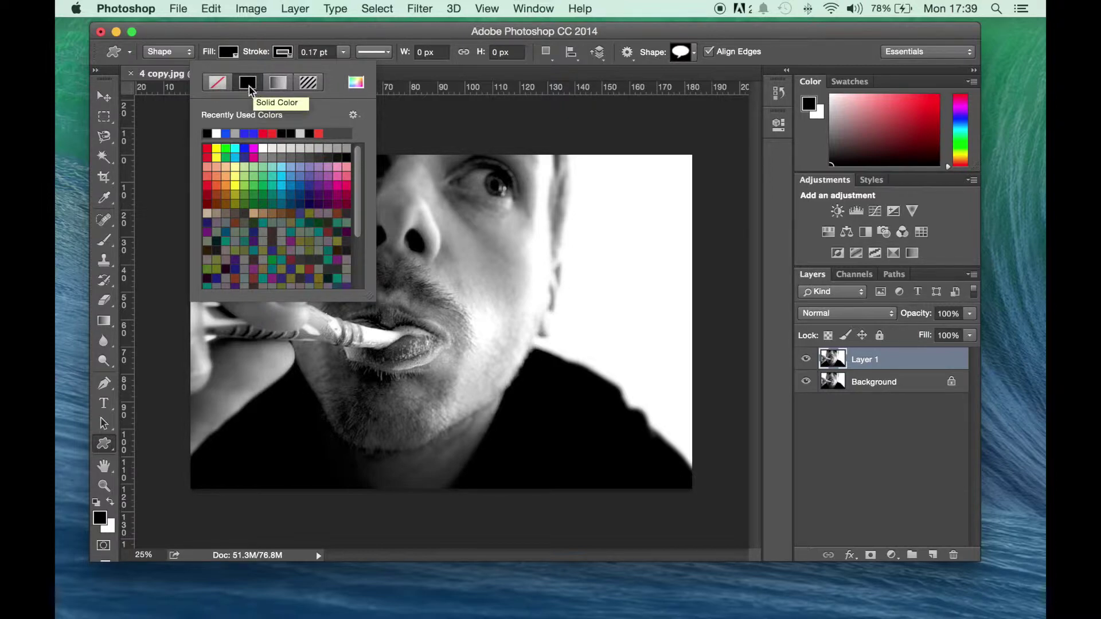
left_click(250, 88)
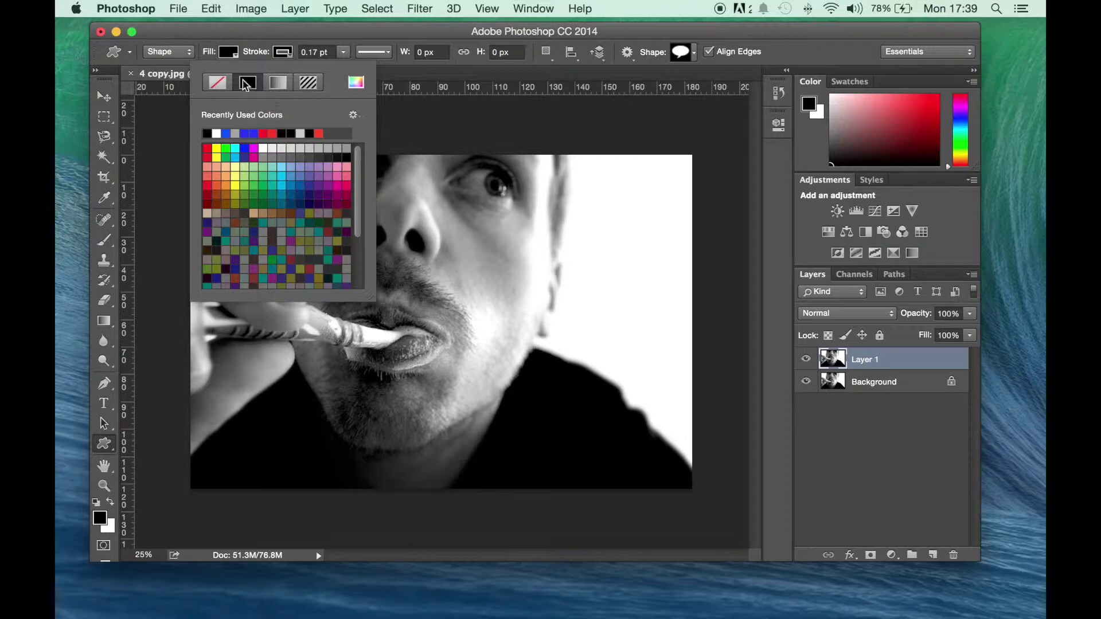
left_click(227, 53)
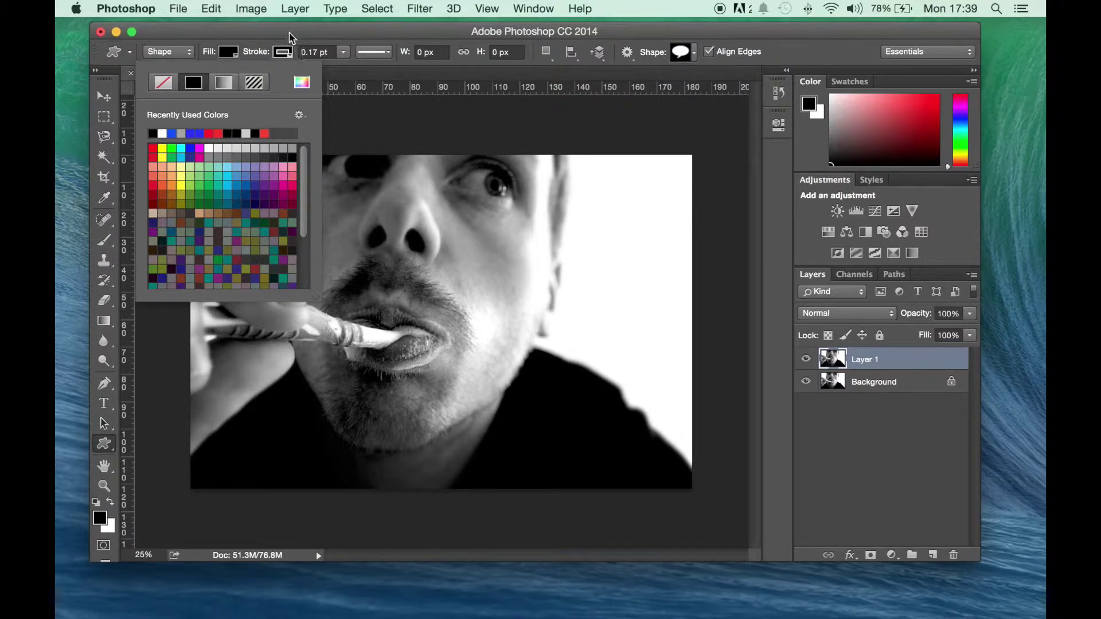
left_click(314, 32)
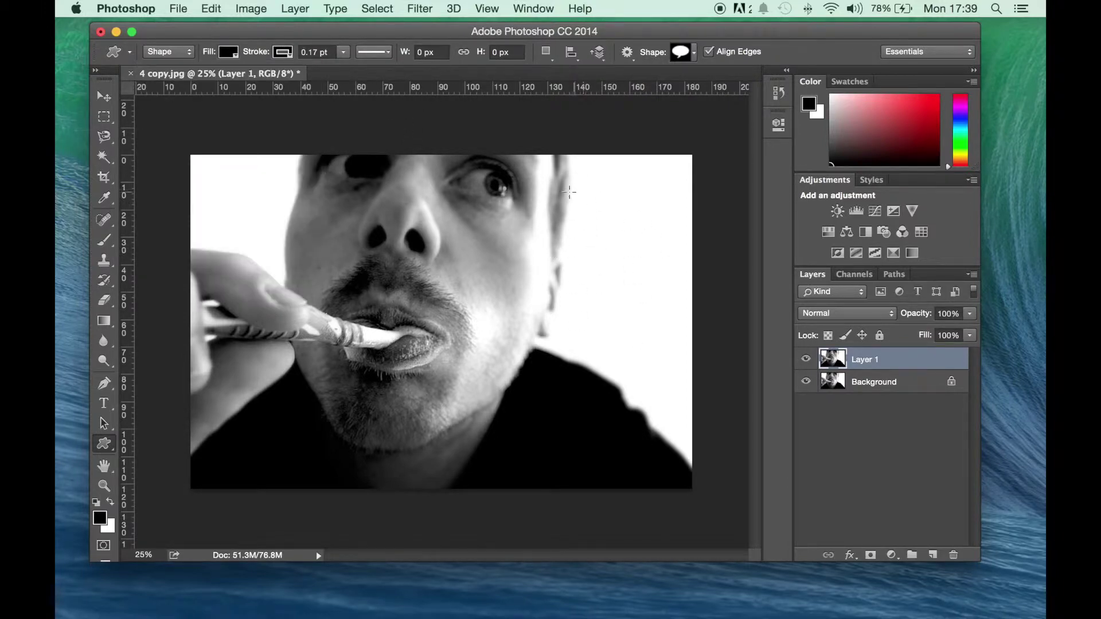
Draw a black speech bubble about 1399 by 1227 px beside the man's face and move it slightly closer to his head.
left_click_drag(554, 187, 683, 302)
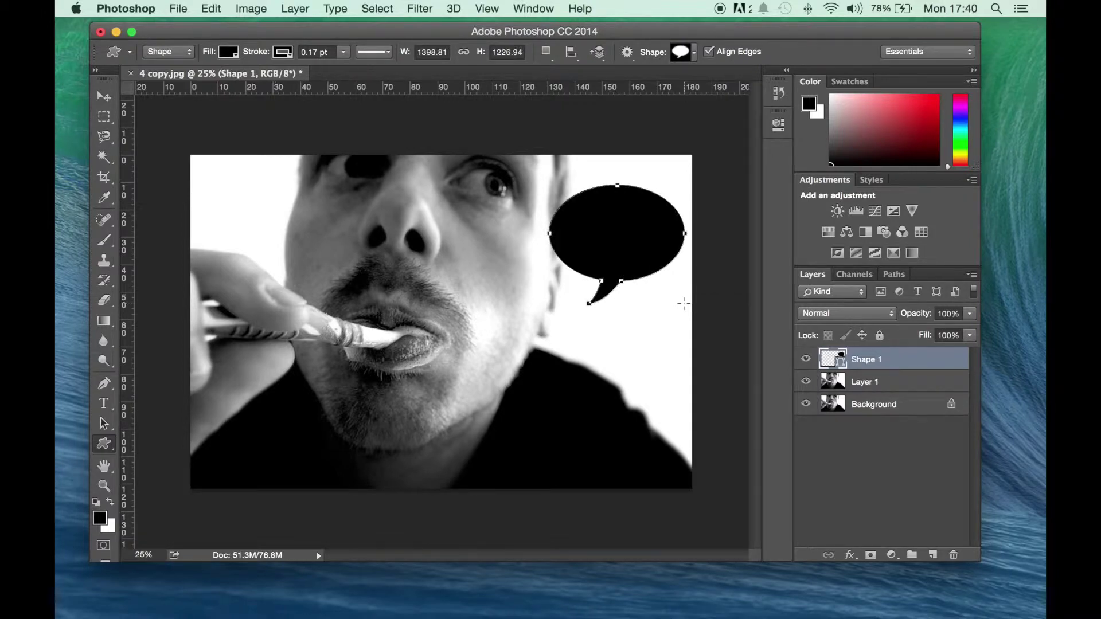
left_click(104, 103)
left_click_drag(587, 241, 573, 238)
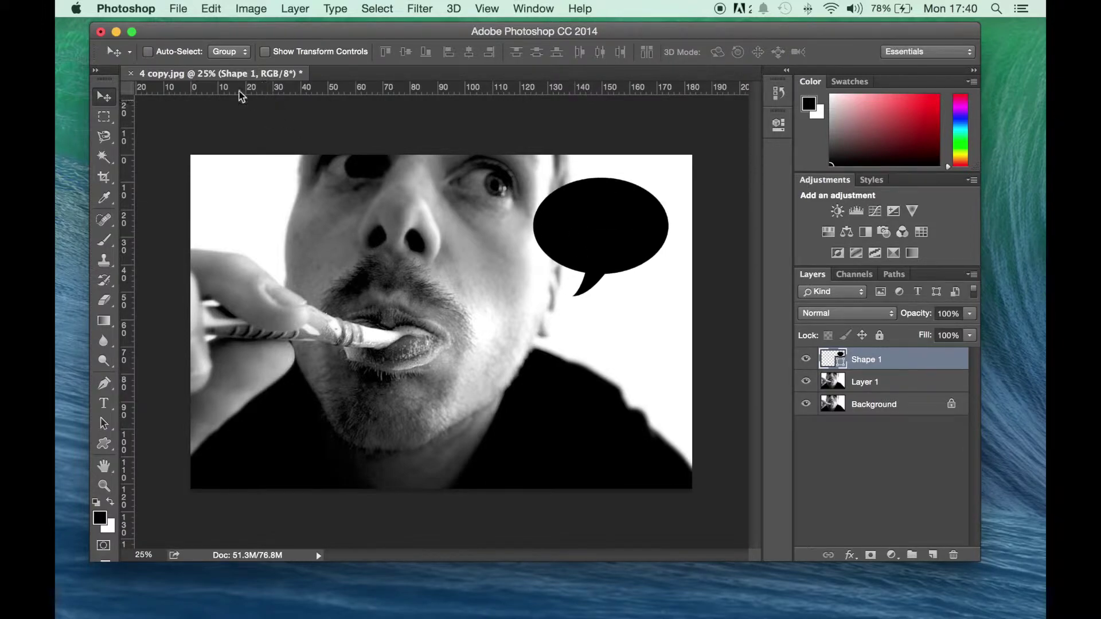
left_click(104, 444)
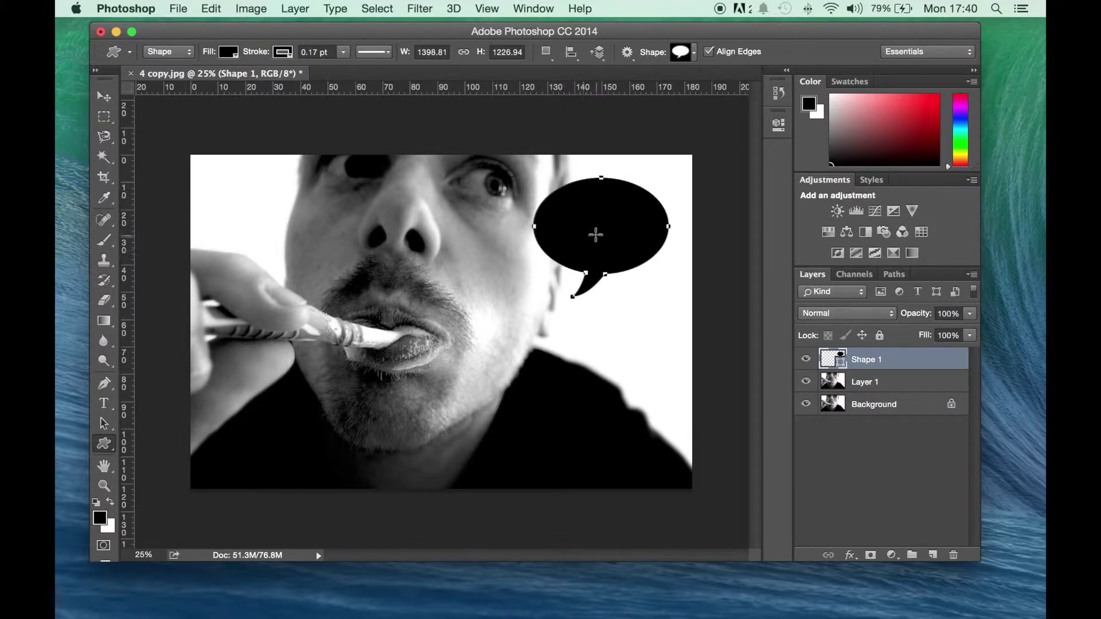
Start a text area inside the speech bubble with the Type tool and pull its bounds inward on all four sides.
left_click(104, 405)
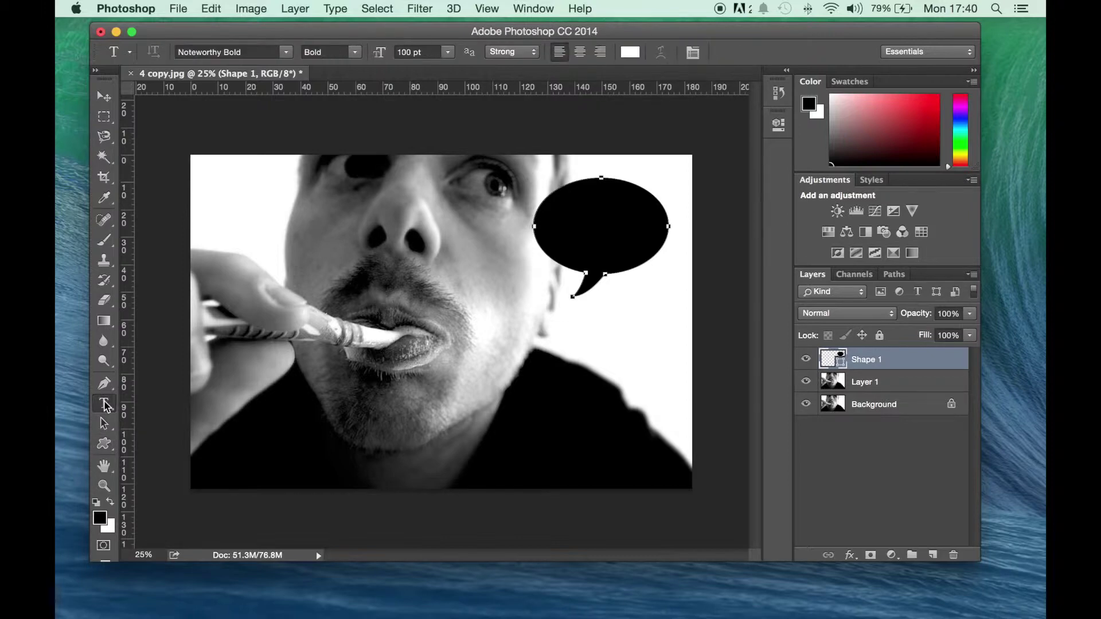
left_click(567, 200)
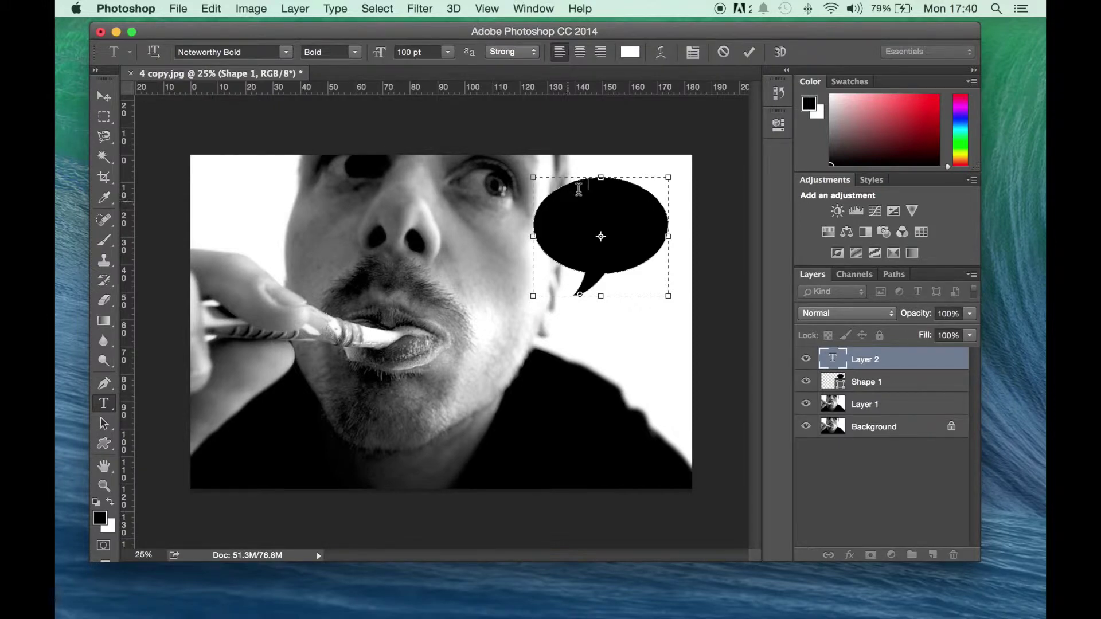
mouse_move(601, 180)
left_mouse_down()
mouse_move(601, 195)
mouse_move(601, 185)
left_mouse_up()
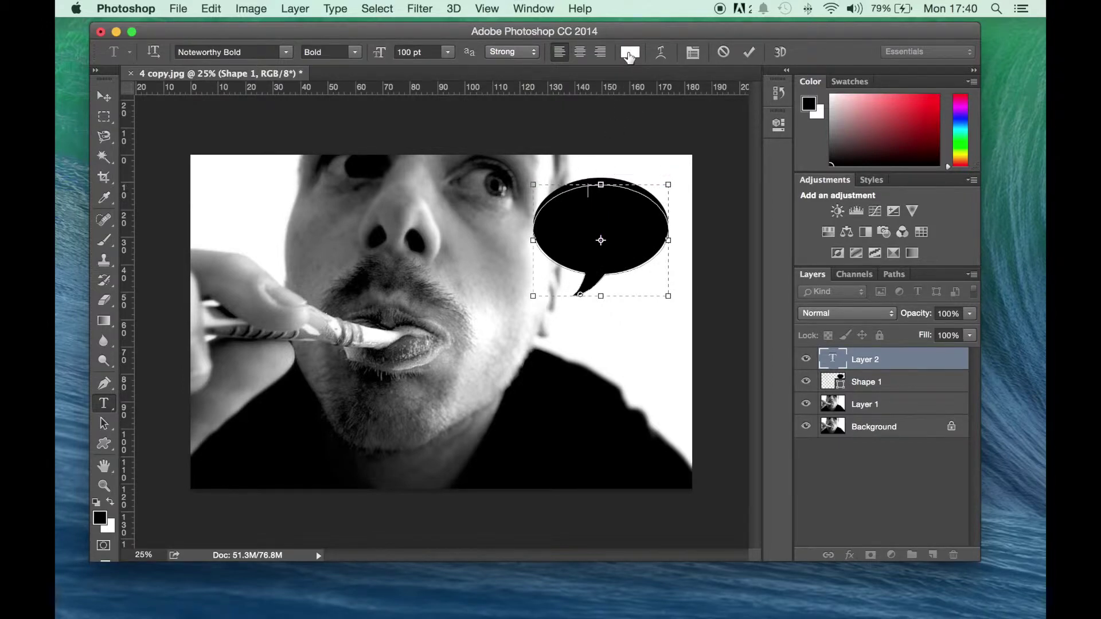
left_click(629, 53)
left_click_drag(601, 292, 601, 282)
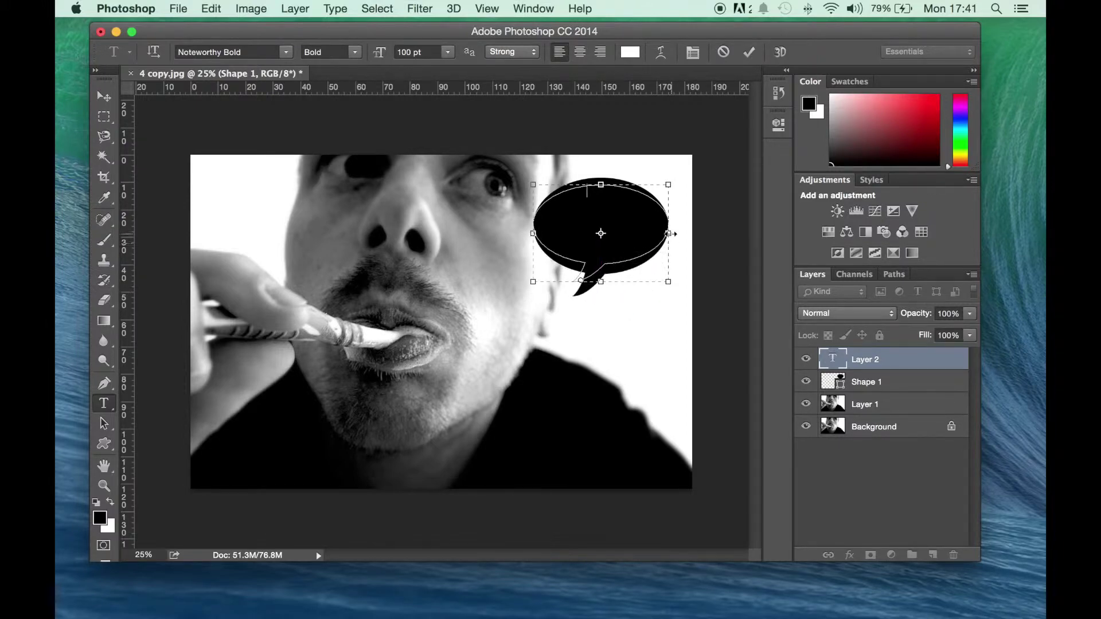
left_click_drag(669, 234, 659, 234)
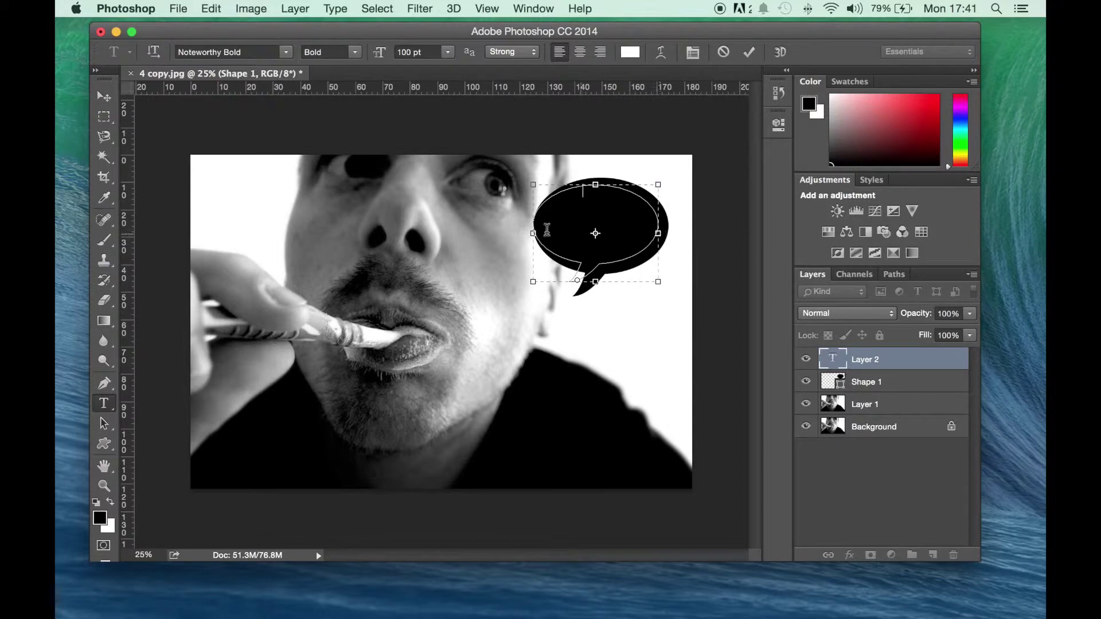
left_click_drag(529, 235, 541, 234)
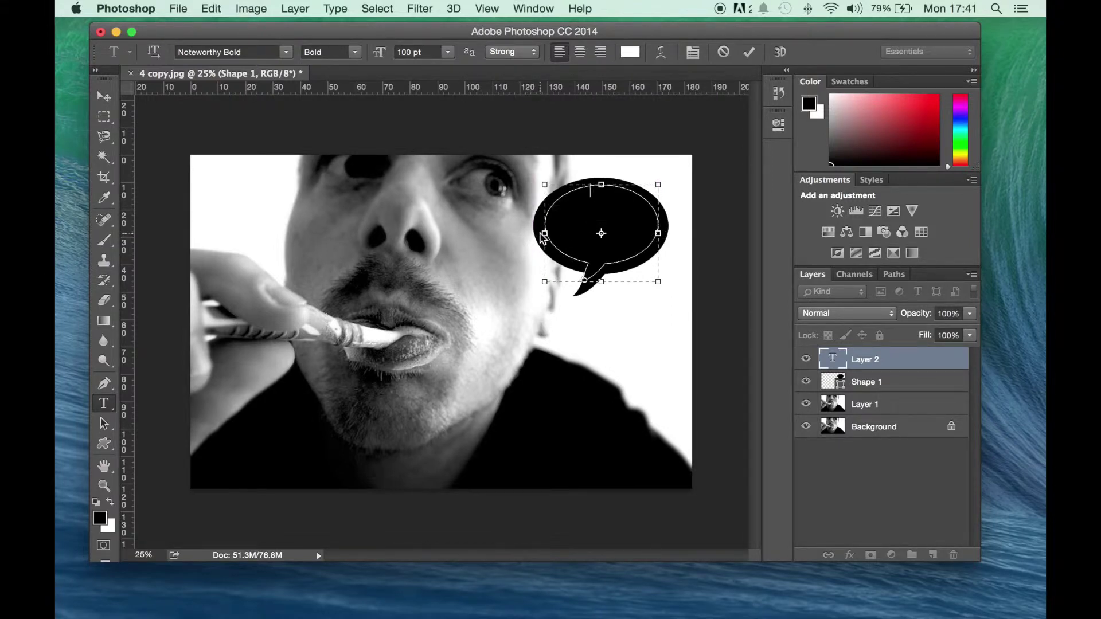
Enter the centred text "I've got a funny feeling something strage is going to happen." and move it down within the bubble.
left_click(581, 53)
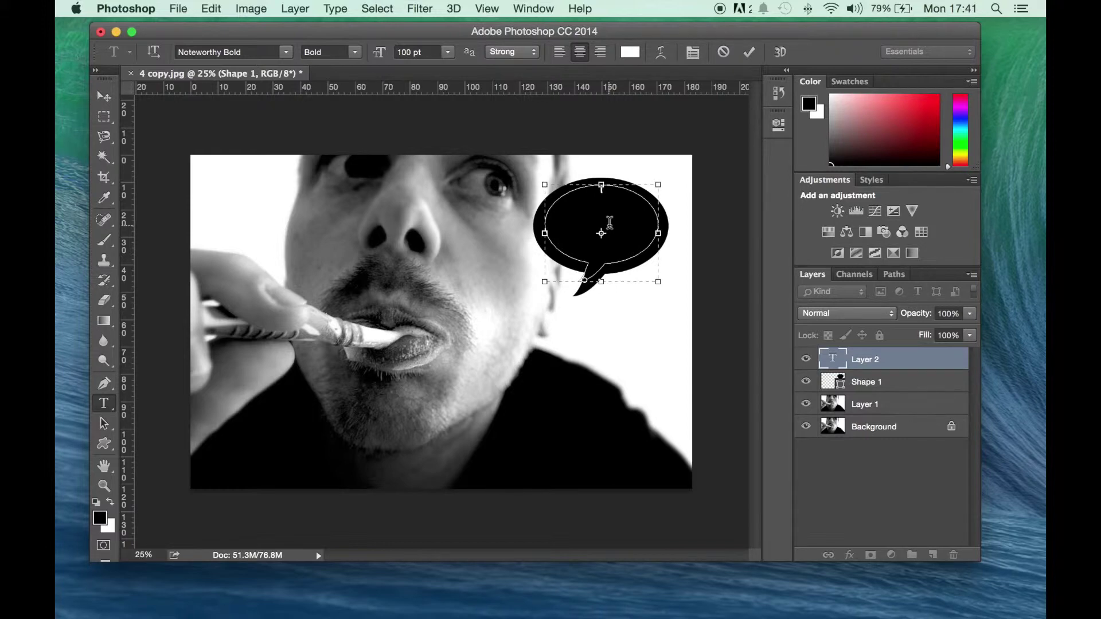
type("ve ")
type("got a funny")
type(" feel")
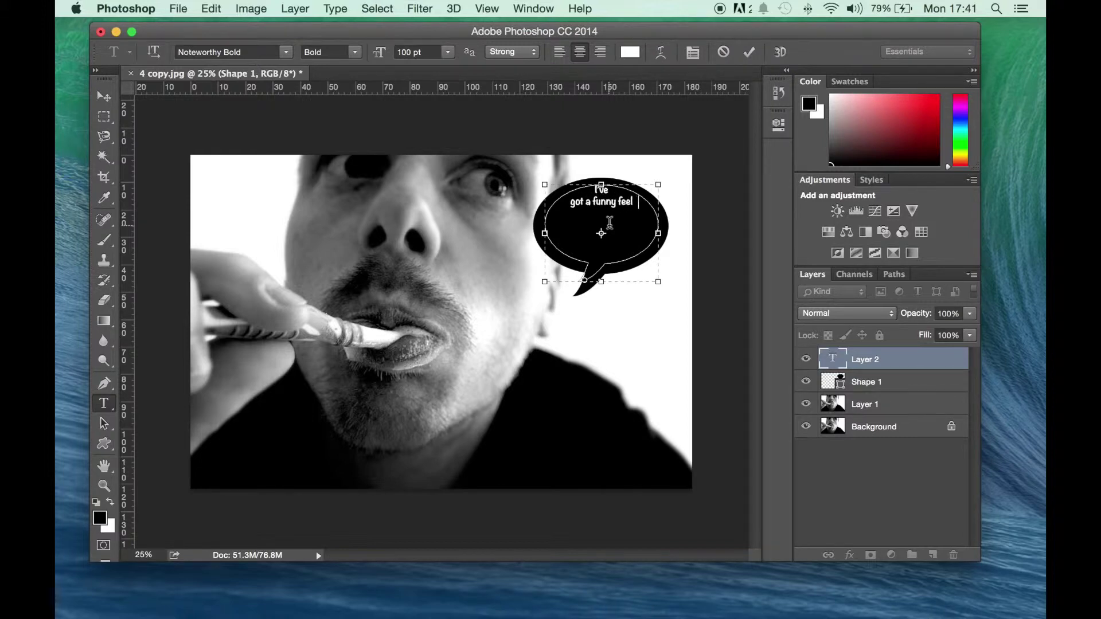
type("ing s")
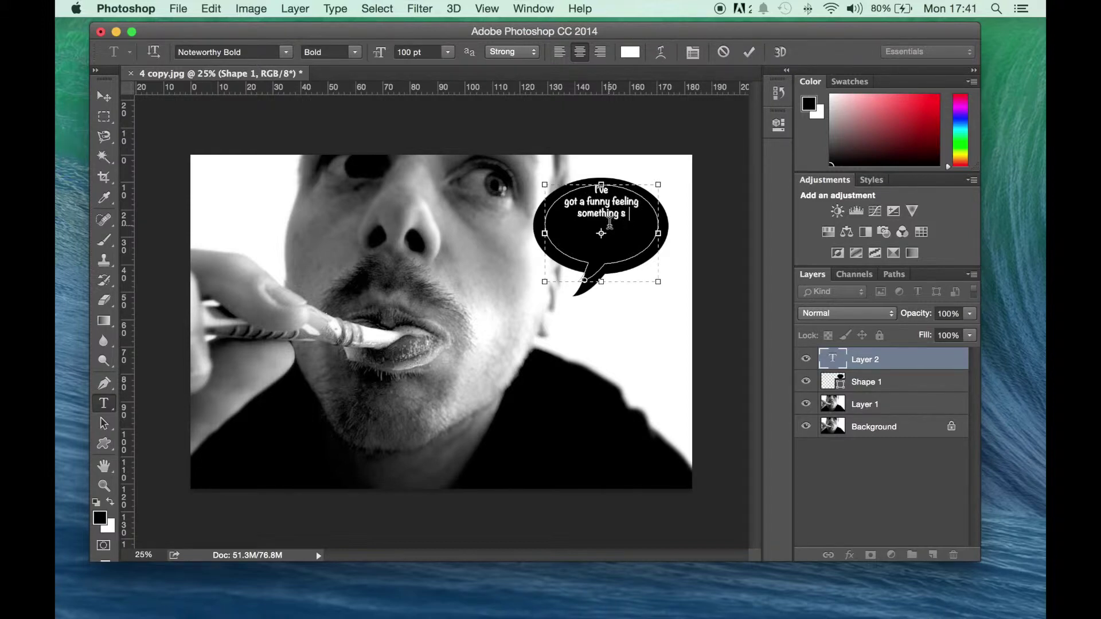
type("omething strage is going to happen.")
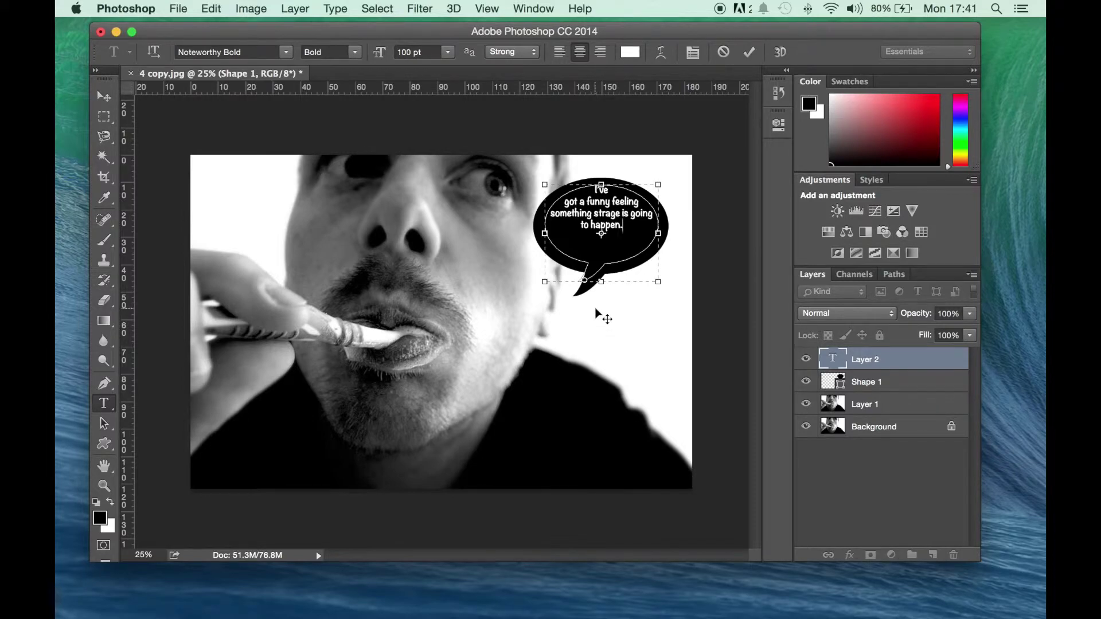
left_click(104, 98)
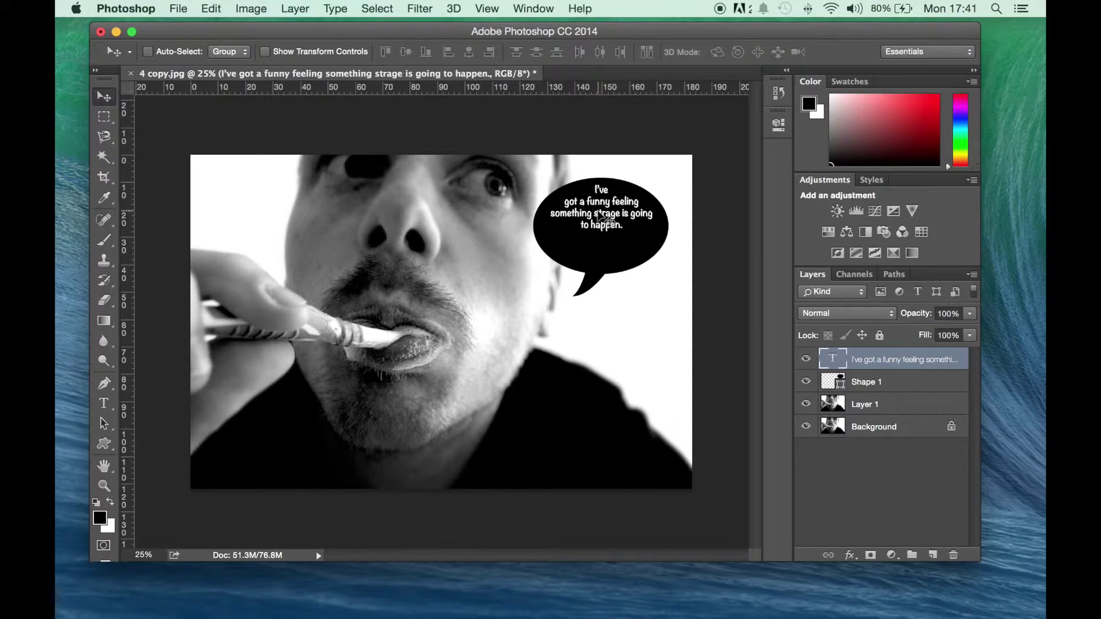
left_click_drag(598, 219, 599, 225)
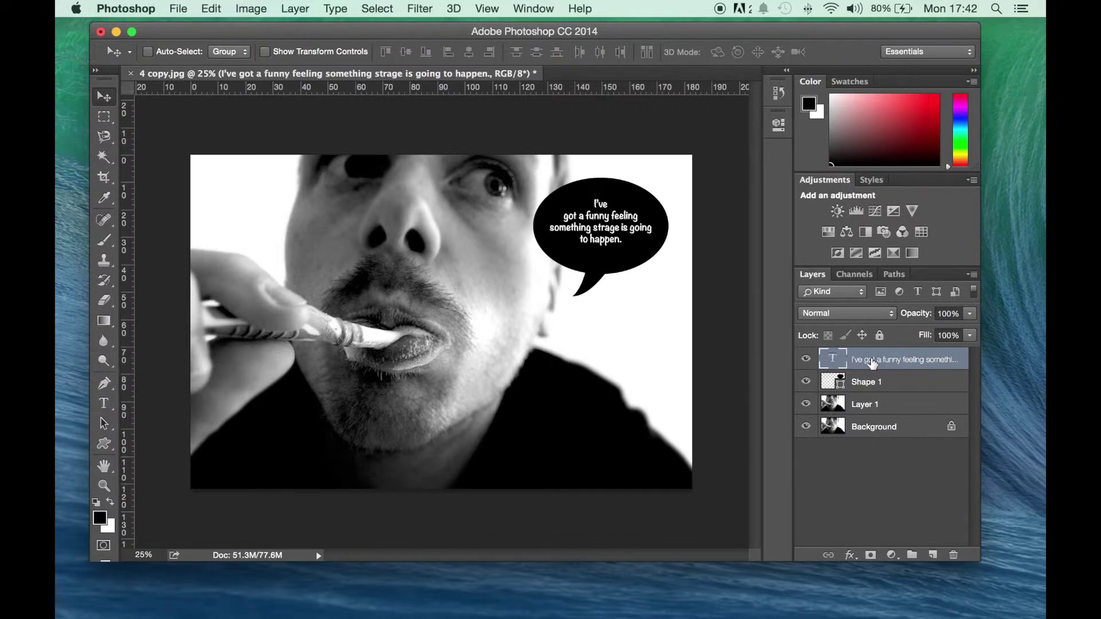
Change the font of all the bubble text to Krungthep Regular and move the text slightly upward in the bubble.
left_click(108, 409)
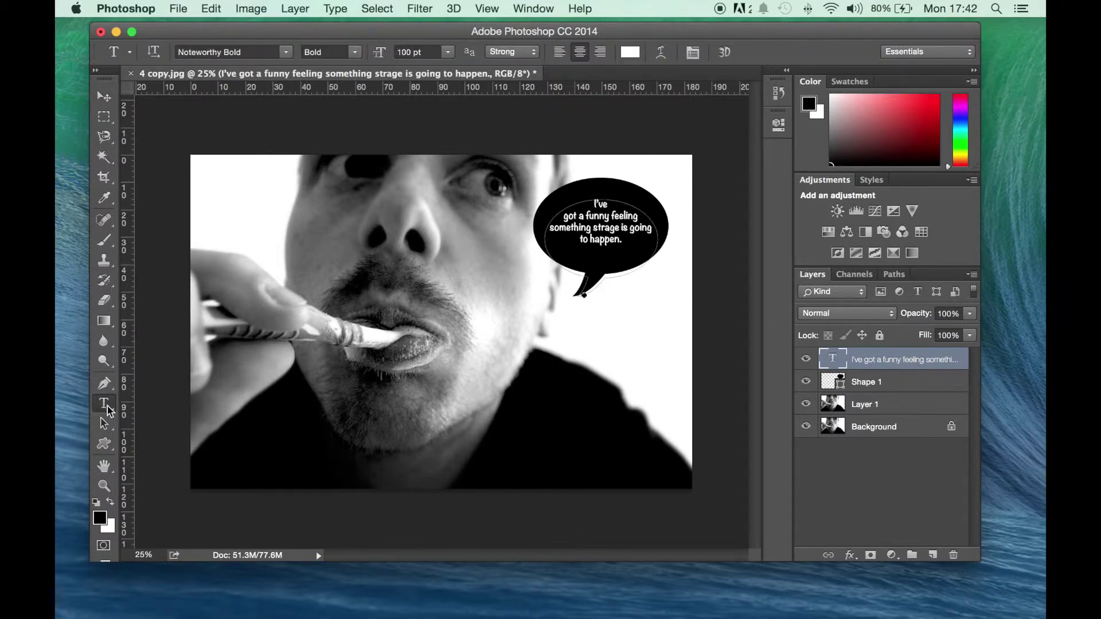
left_click(619, 241)
left_click_drag(619, 241, 566, 192)
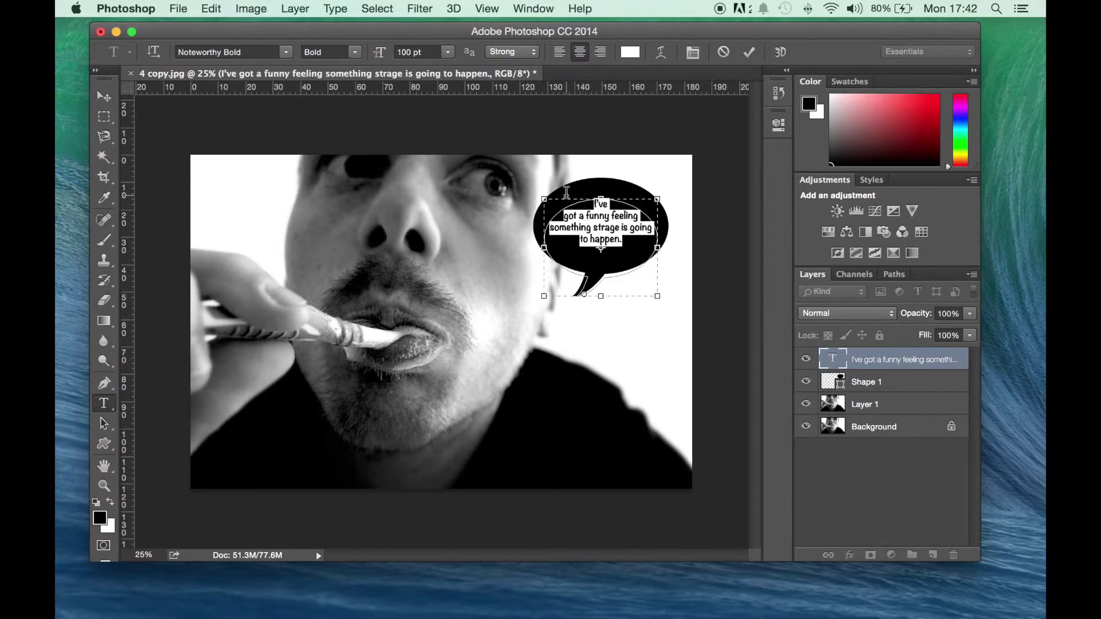
left_click(286, 52)
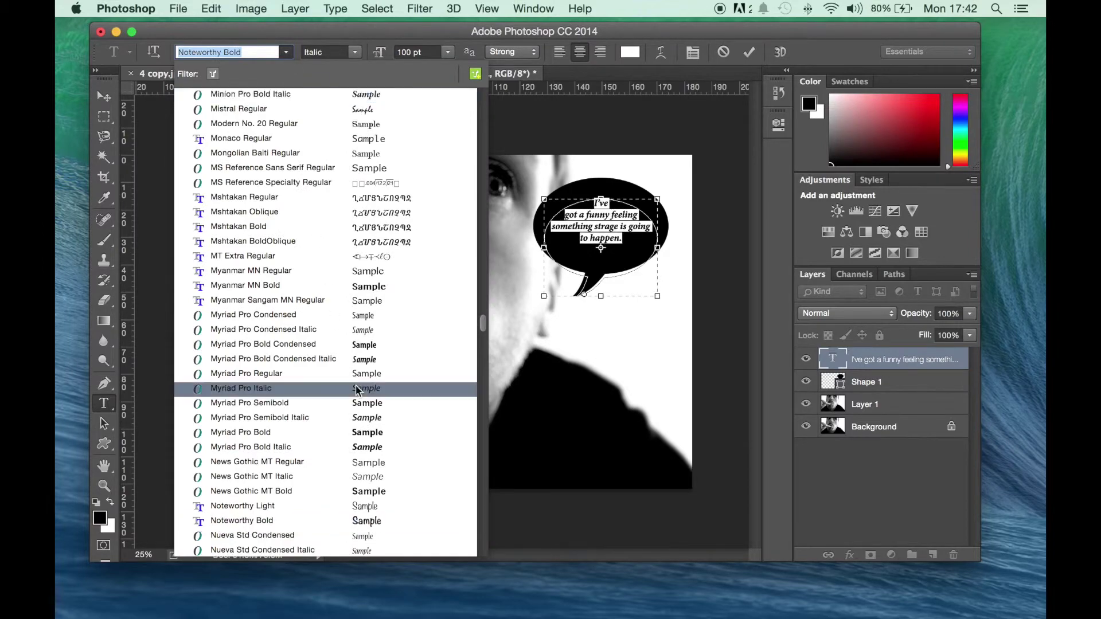
scroll(355, 385, "up", 10)
scroll(355, 385, "up", 5)
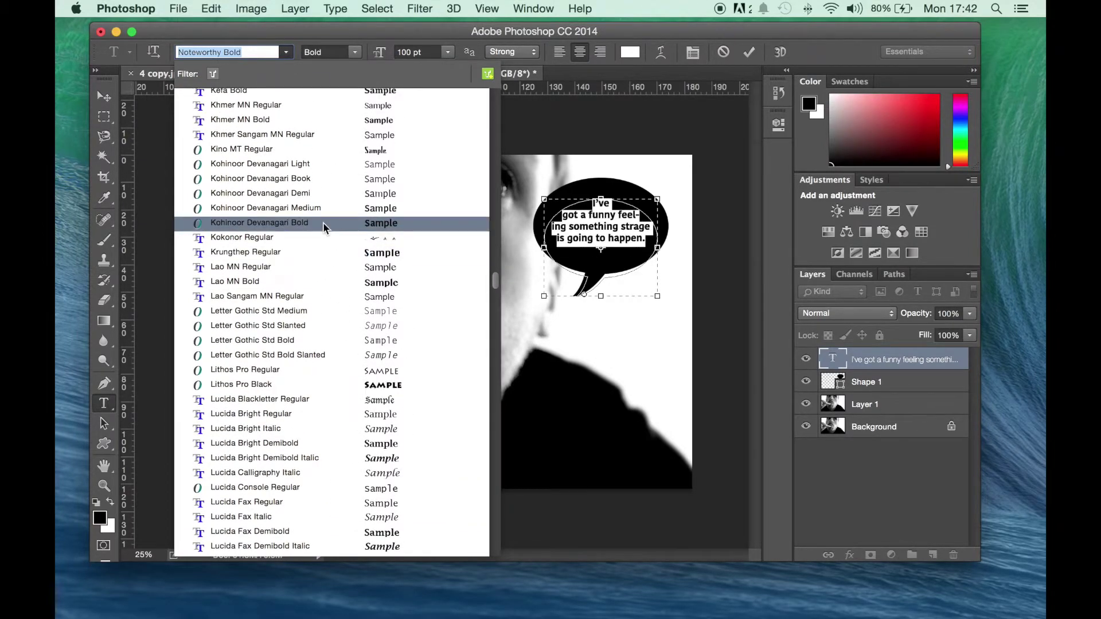
left_click(317, 254)
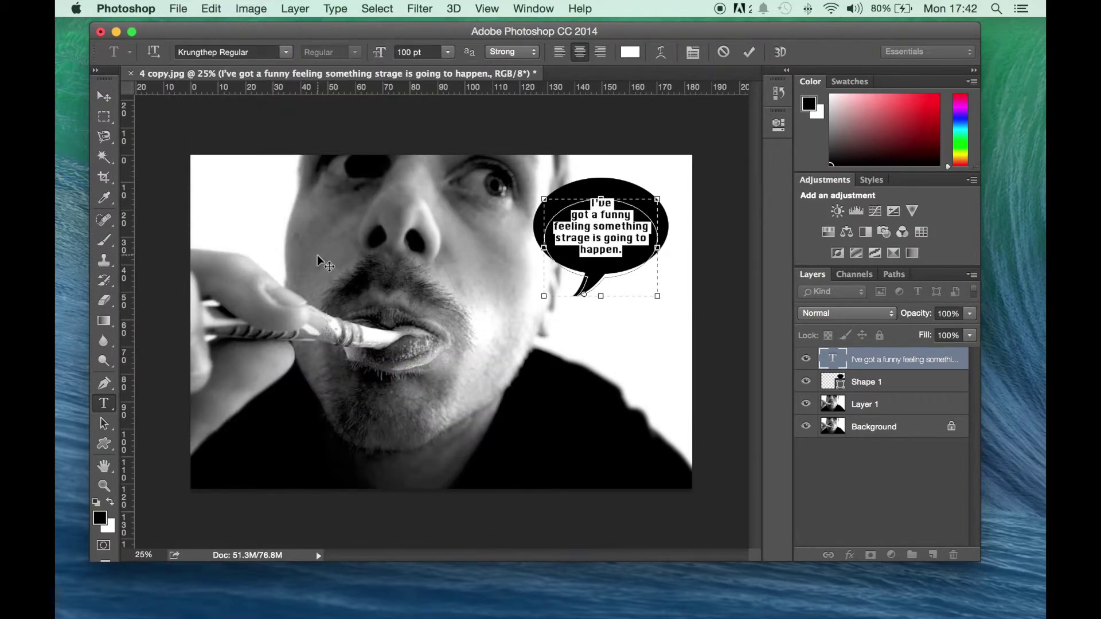
left_click(104, 96)
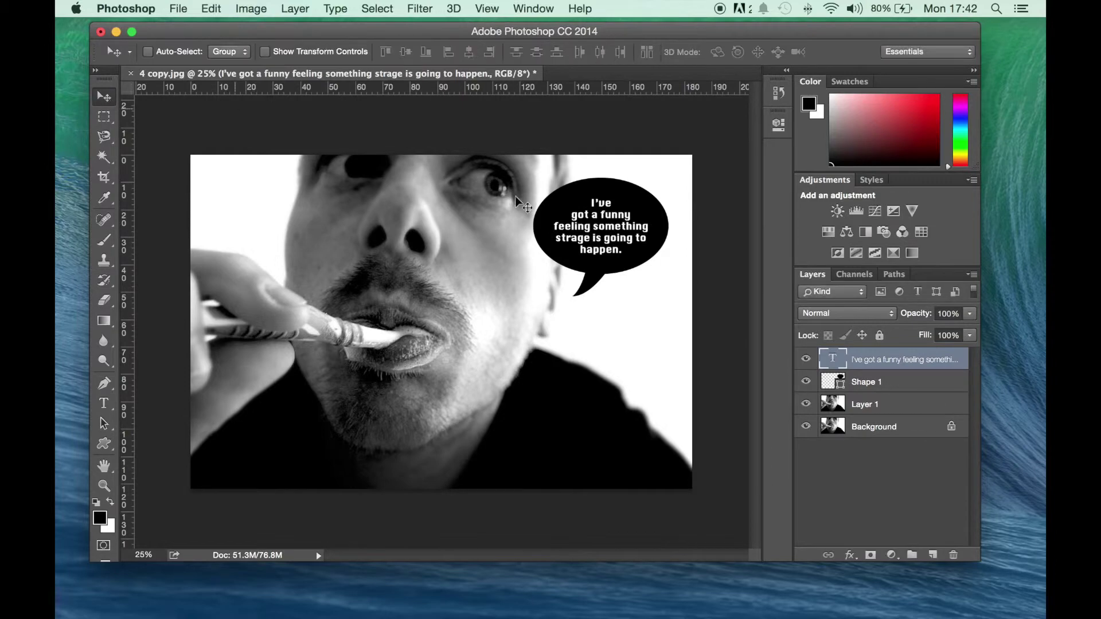
left_click_drag(616, 234, 612, 227)
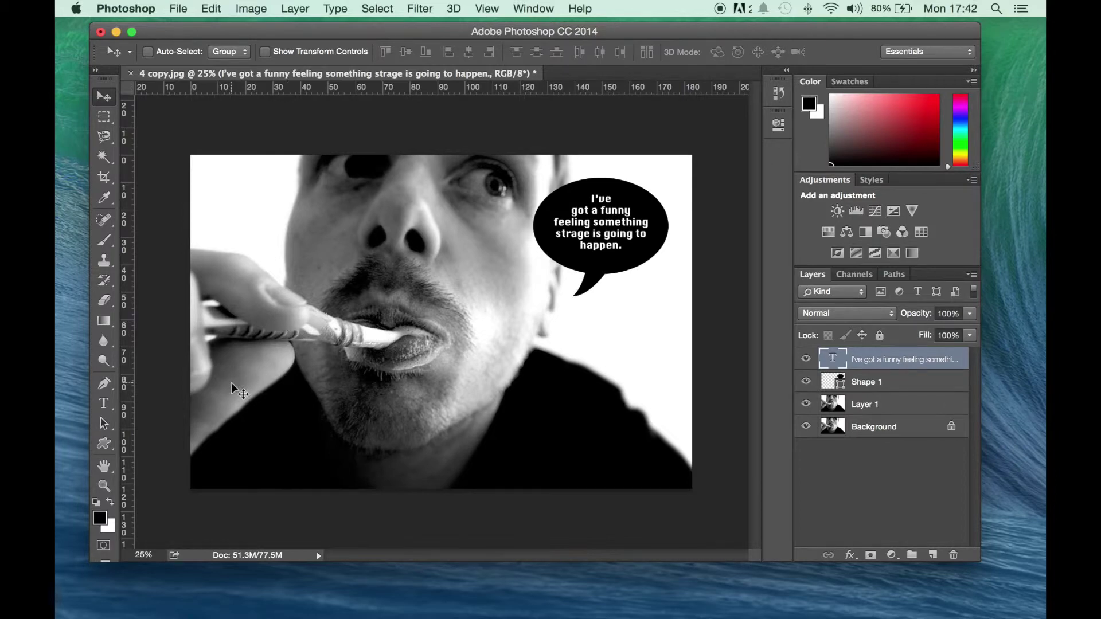
Draw a black starburst custom shape about 1411 by 1351 px over the white background beside the man's nose, above his hand.
left_click(104, 443)
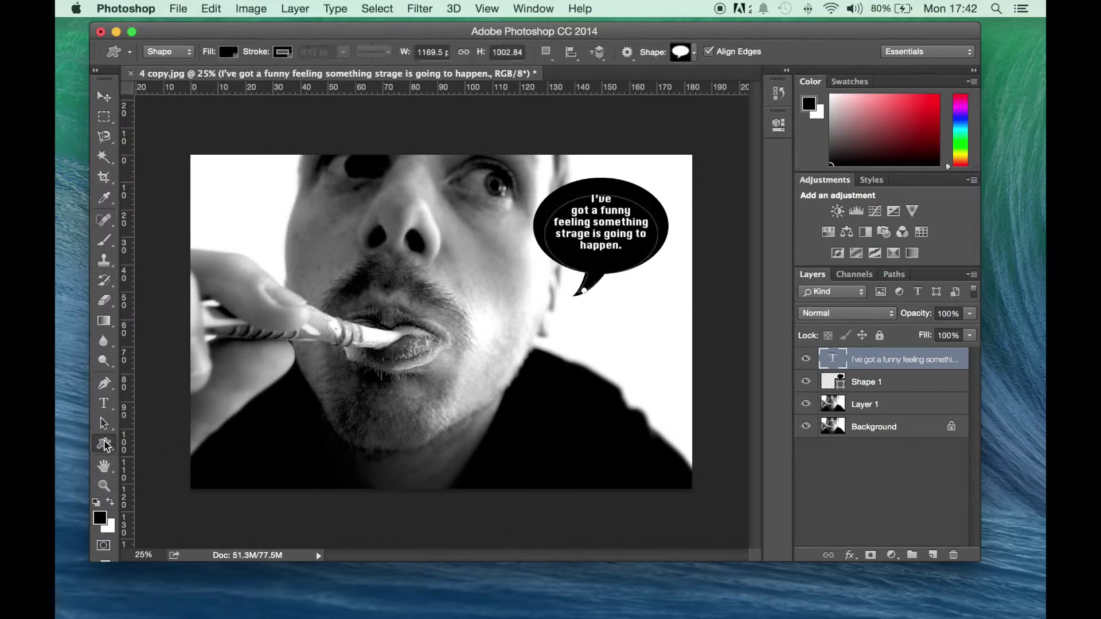
left_click(694, 52)
scroll(670, 133, "down", 1)
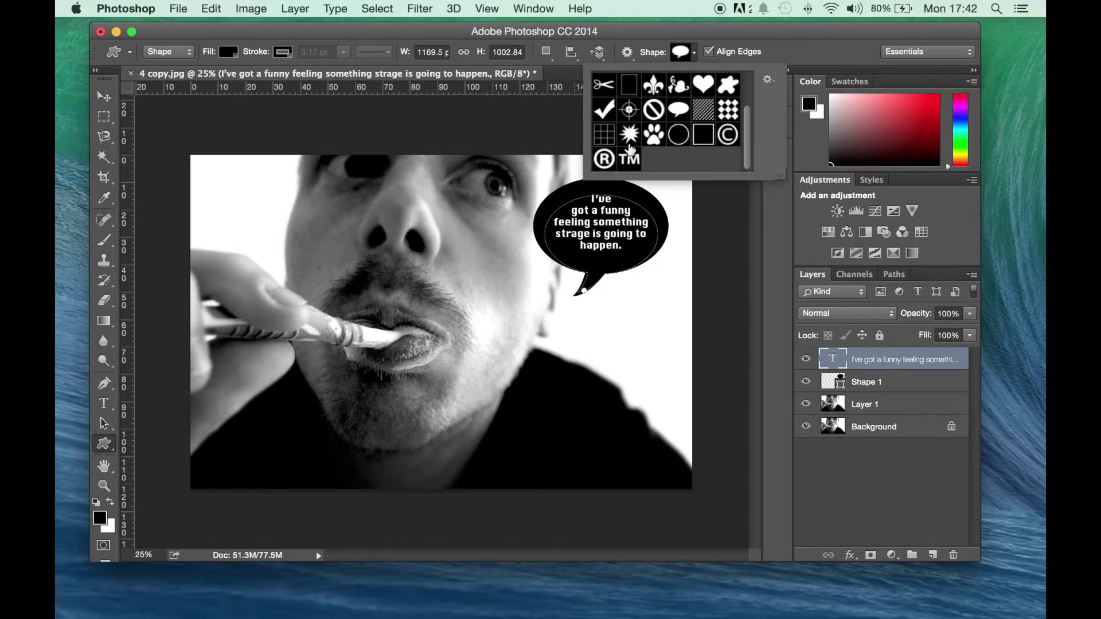
left_click(629, 137)
left_click(223, 53)
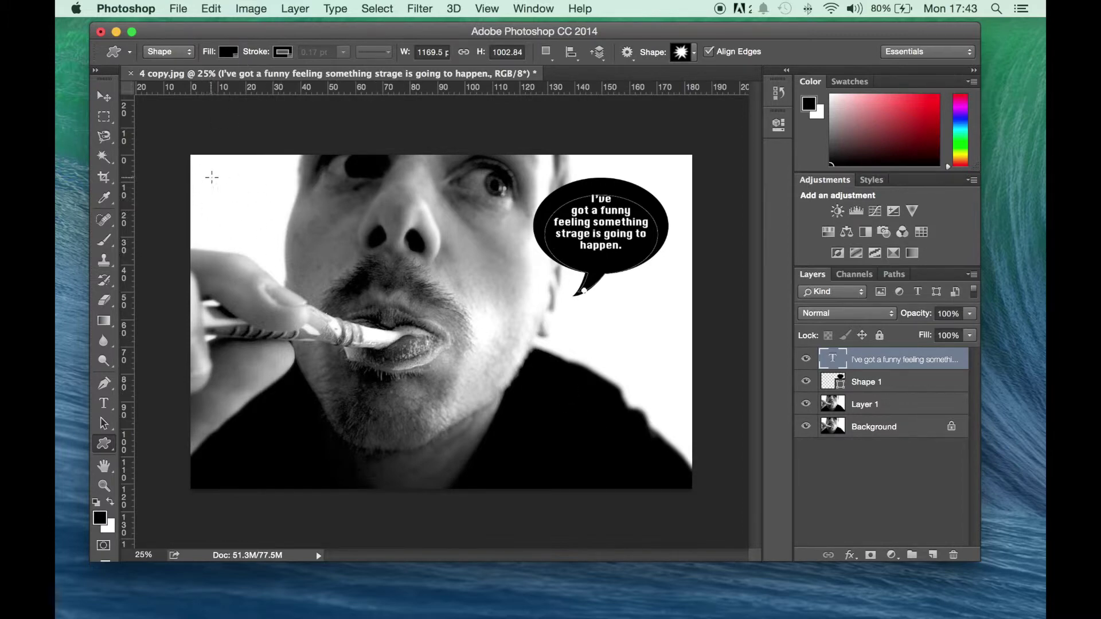
left_click_drag(211, 178, 348, 321)
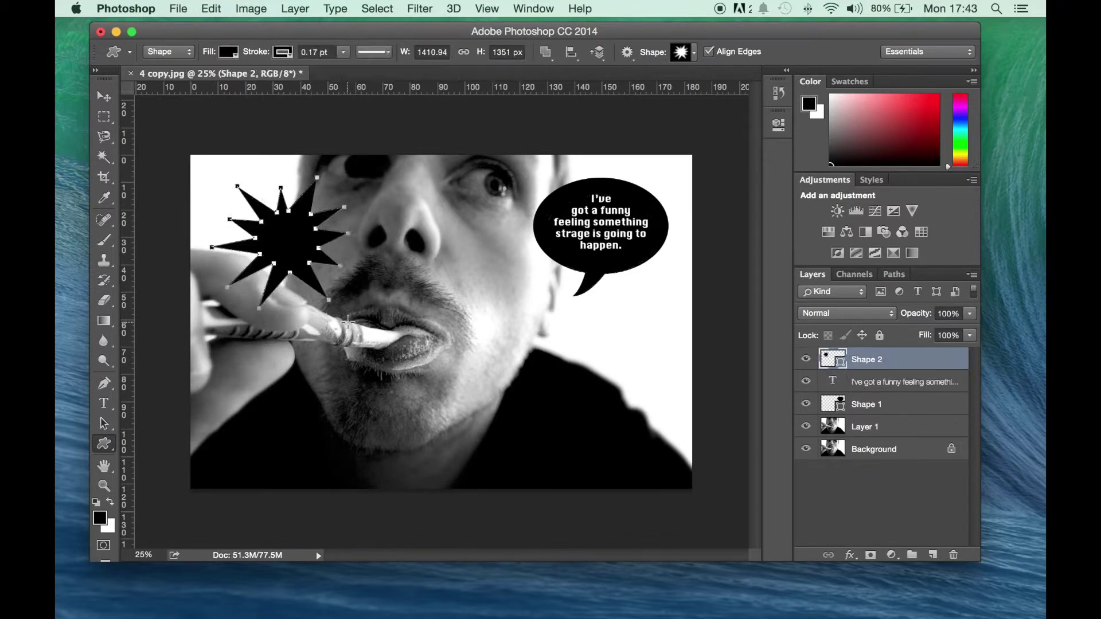
Fill the starburst with red from the recently used colors.
left_click(228, 53)
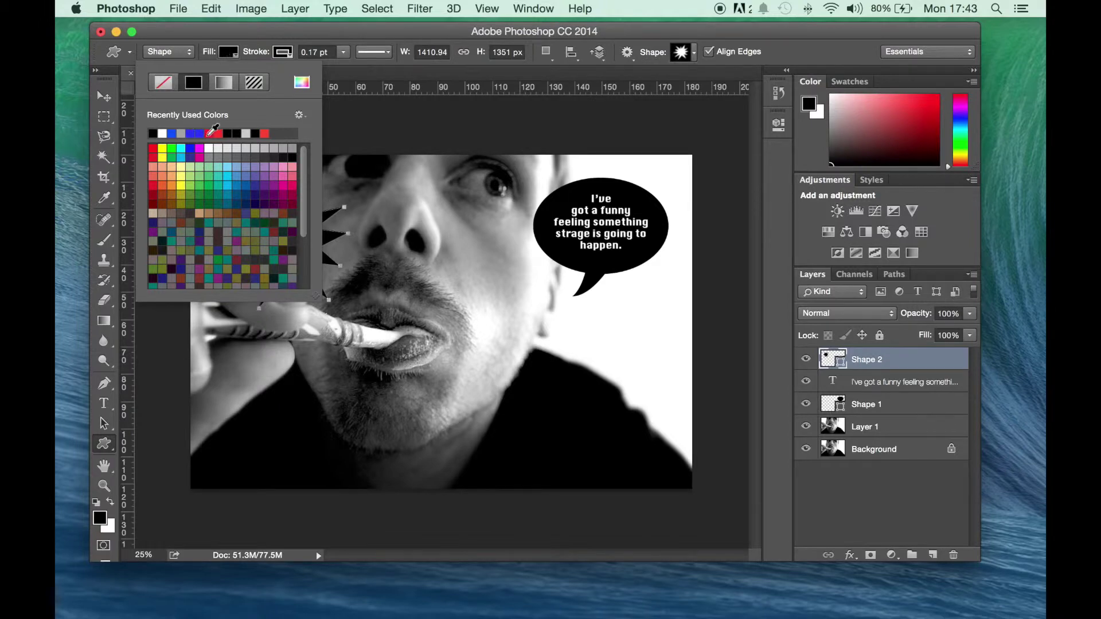
left_click(208, 133)
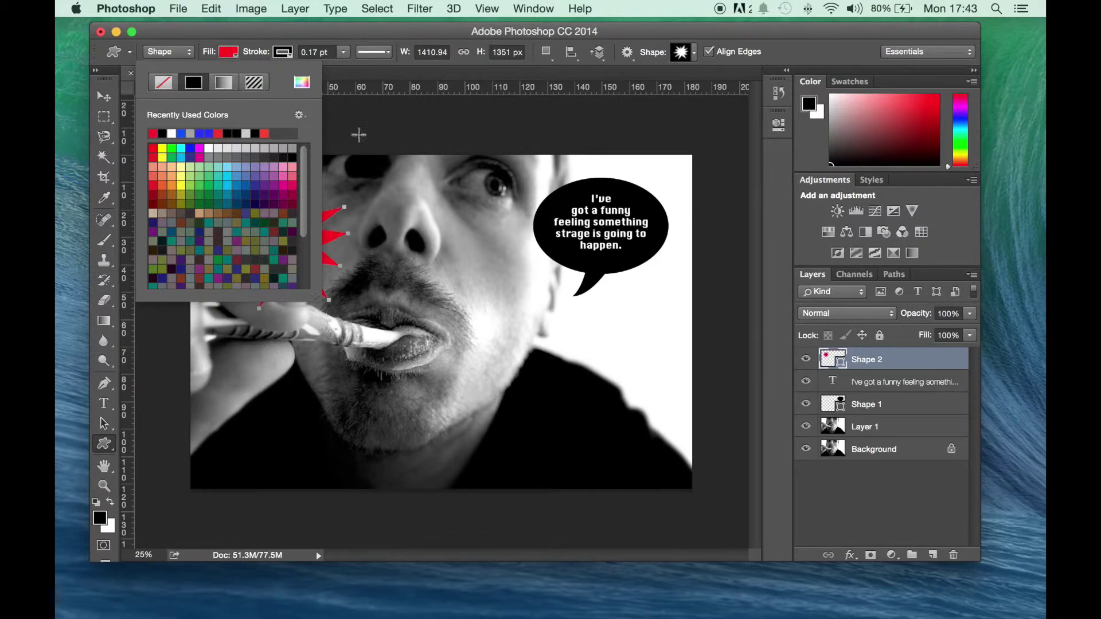
left_click(357, 74)
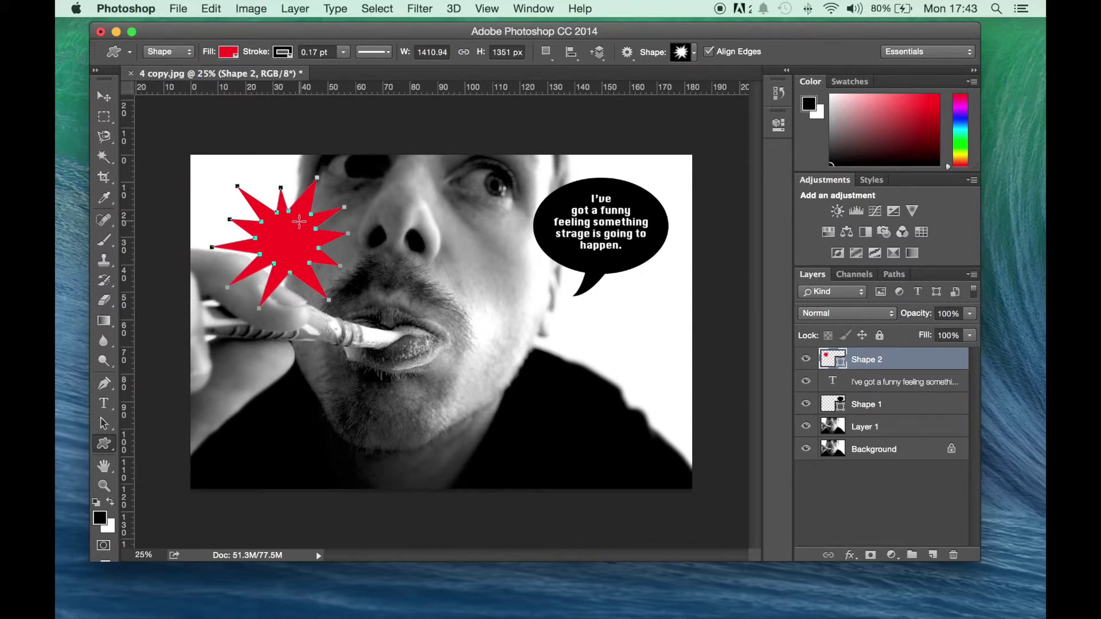
Move the starburst below the speech bubble, over the man's shoulder near the photo's lower corner.
left_click(105, 97)
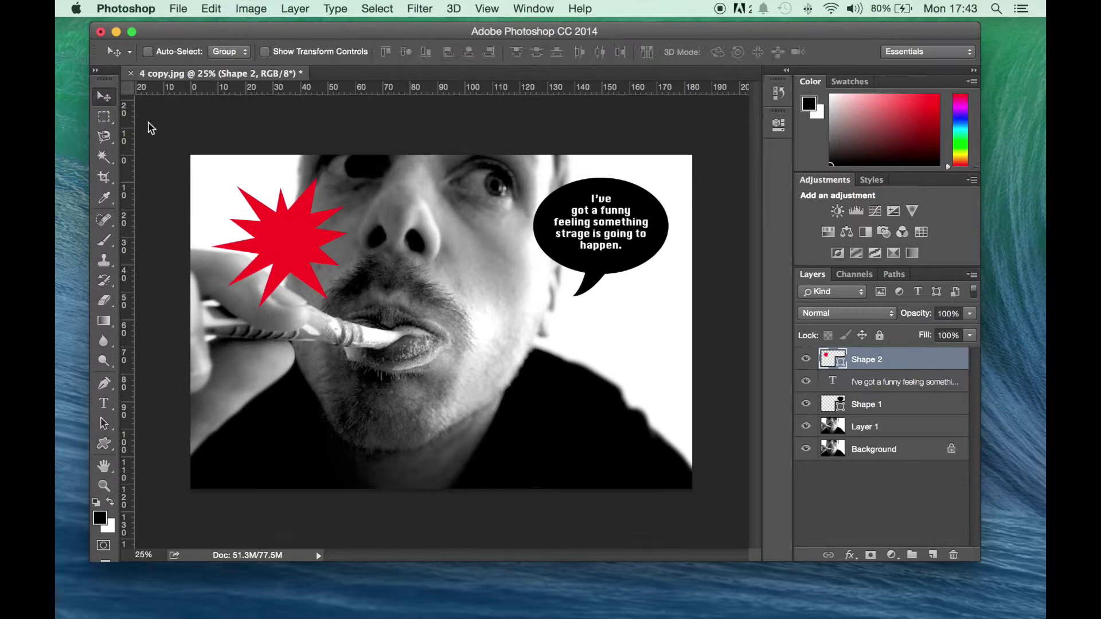
left_click_drag(304, 248, 285, 235)
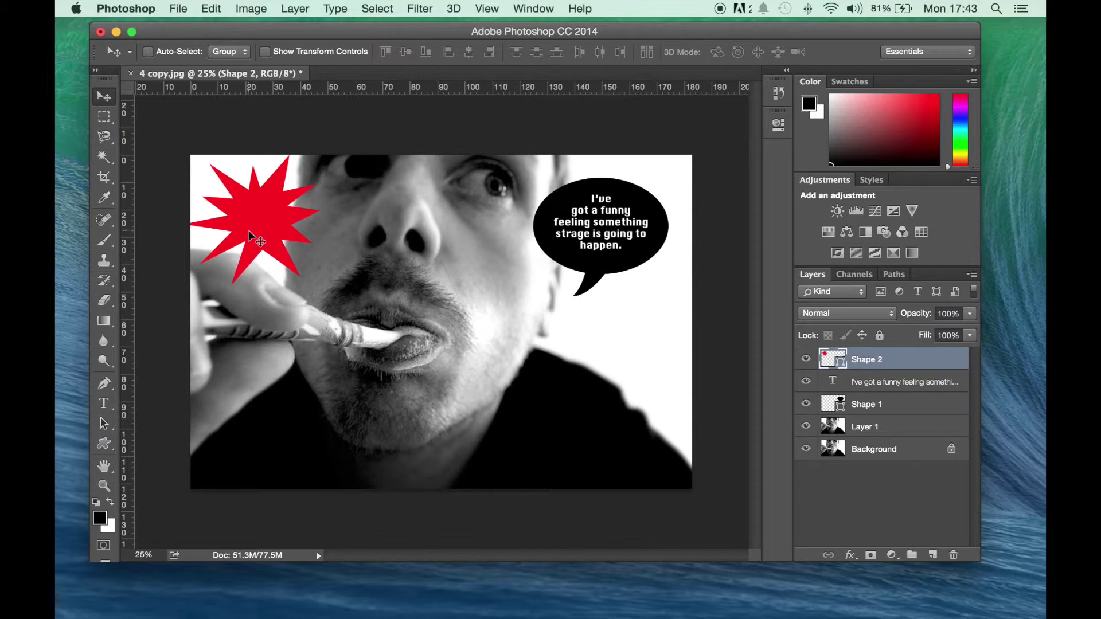
left_click_drag(257, 228, 577, 405)
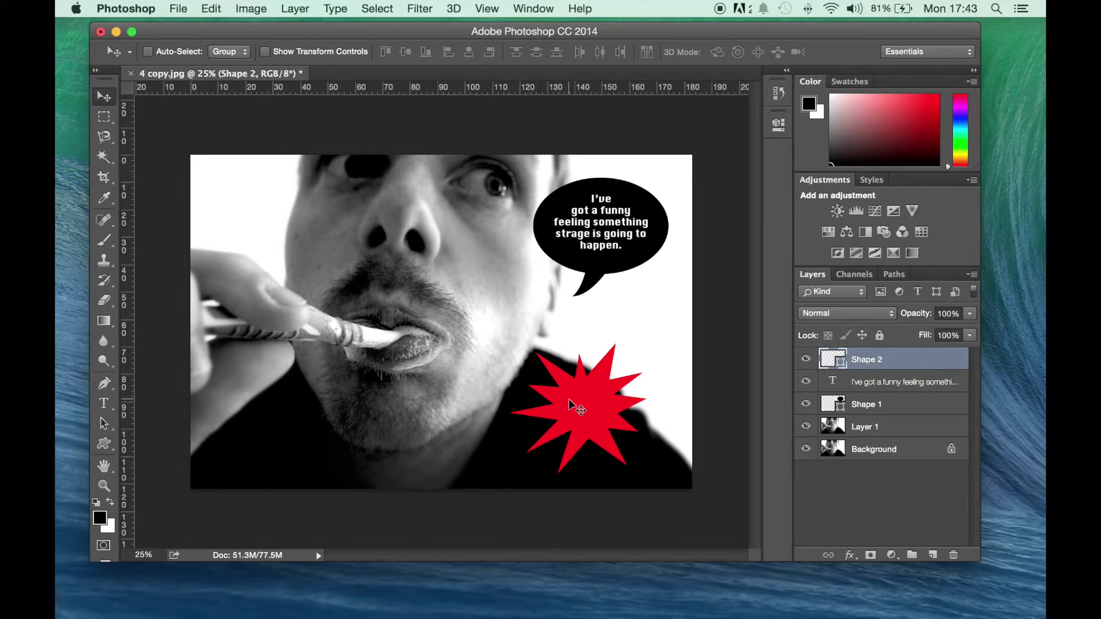
Change the fill color of the starburst on the man's shoulder to yellow.
left_click(105, 444)
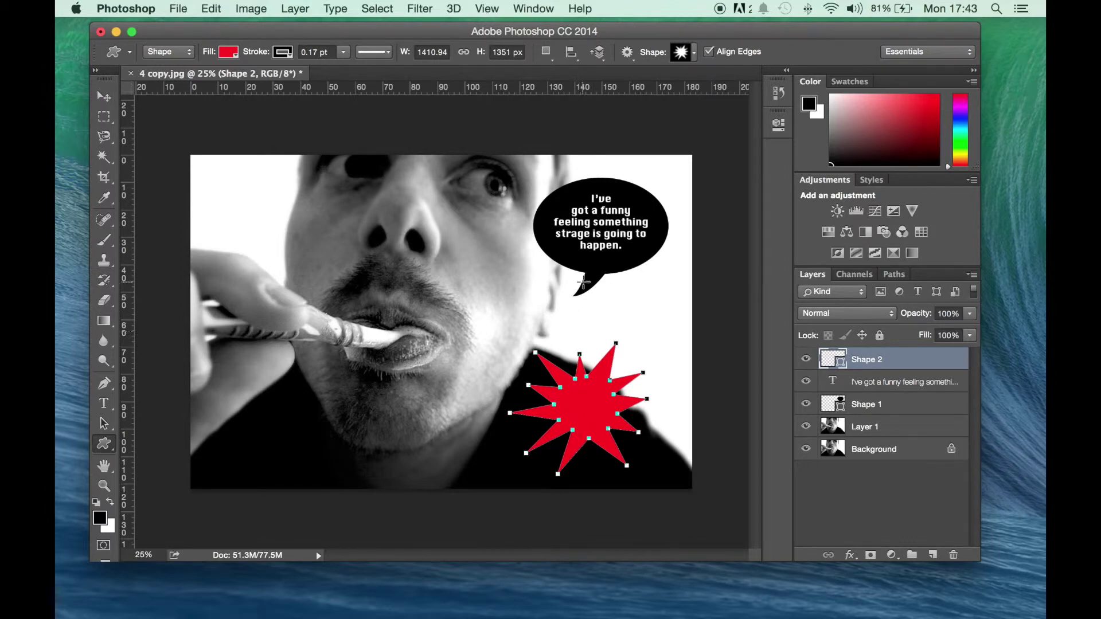
left_click(231, 53)
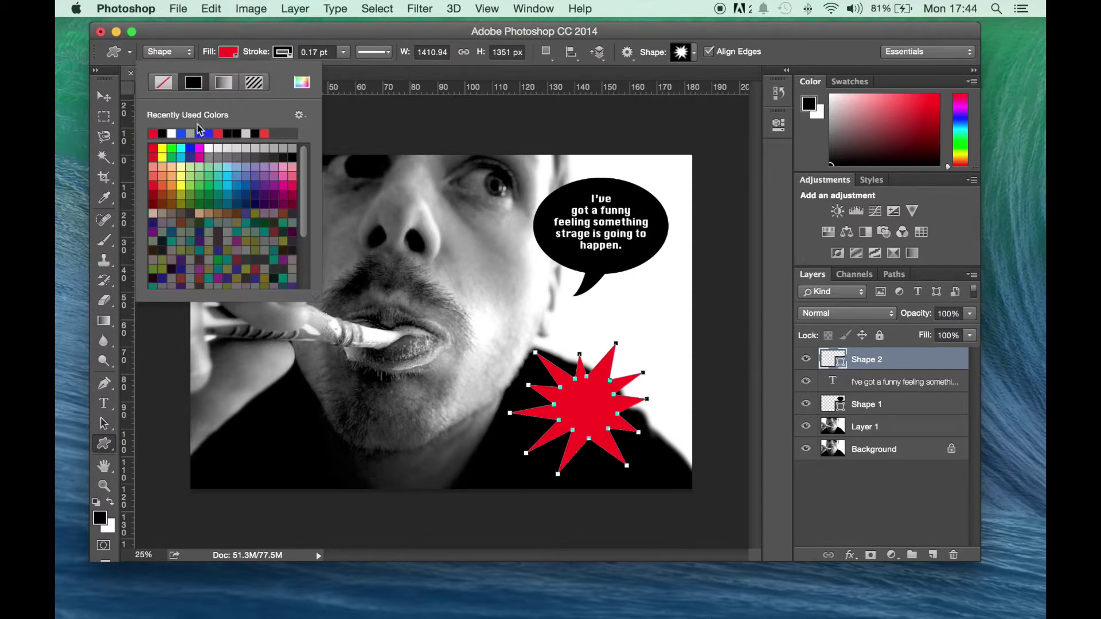
left_click(180, 184)
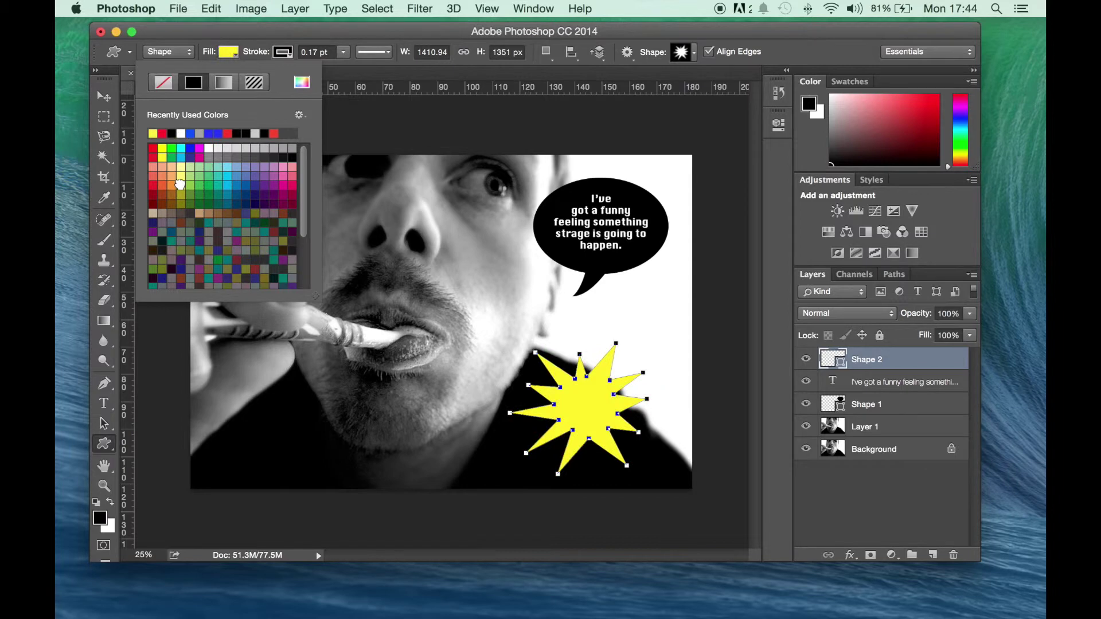
key("Return")
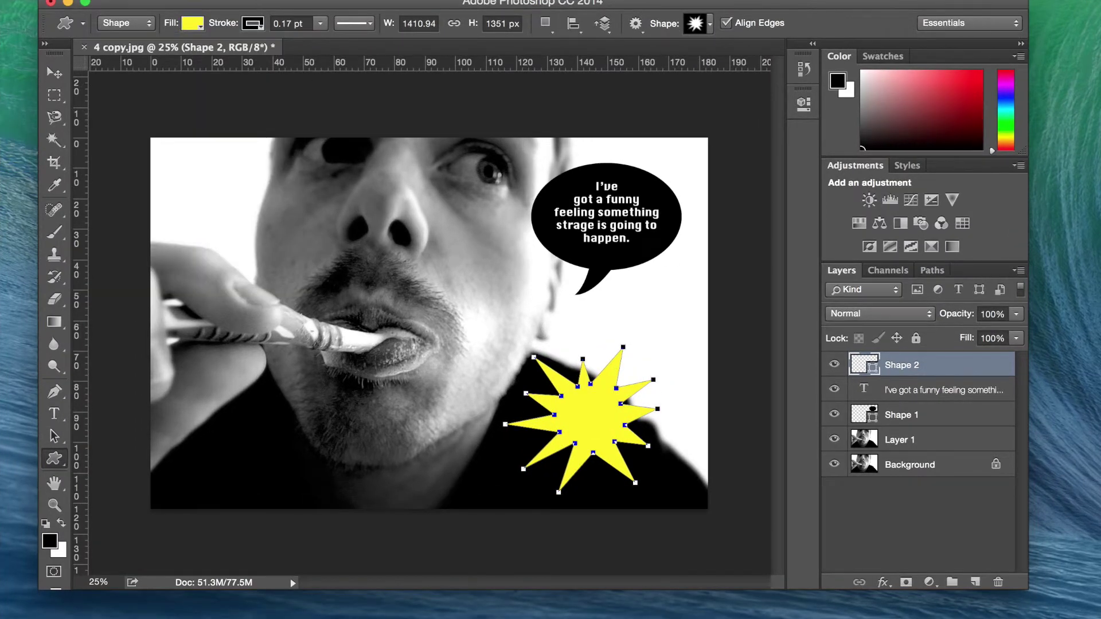
Add a new layer with default settings and draw a smaller black starburst about 888 by 850 px just above the yellow one.
left_click(264, 0)
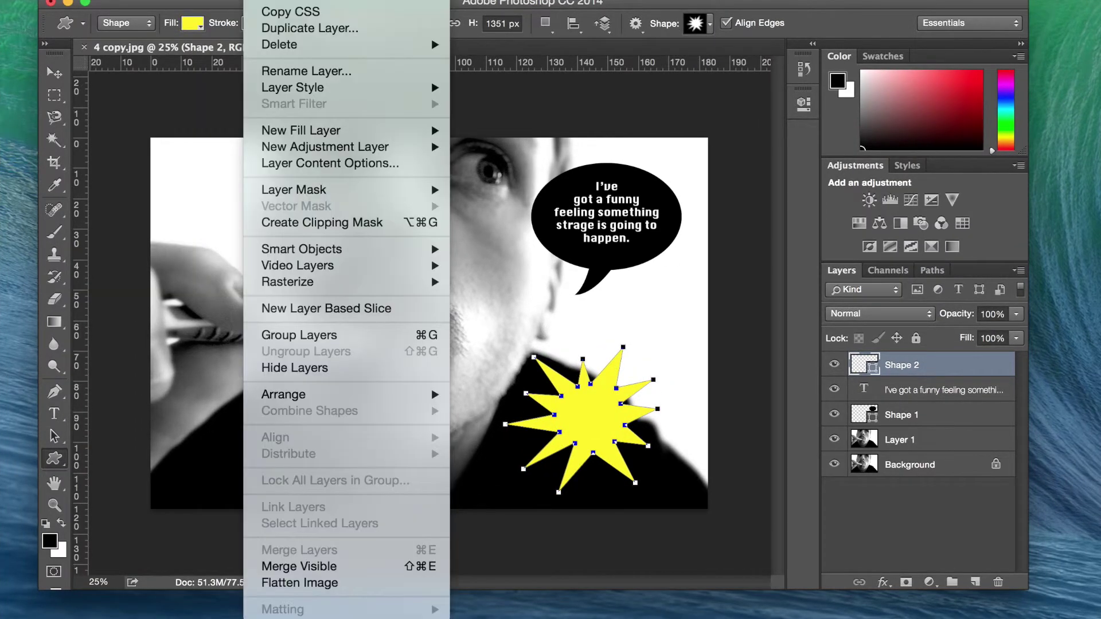
mouse_move(305, 2)
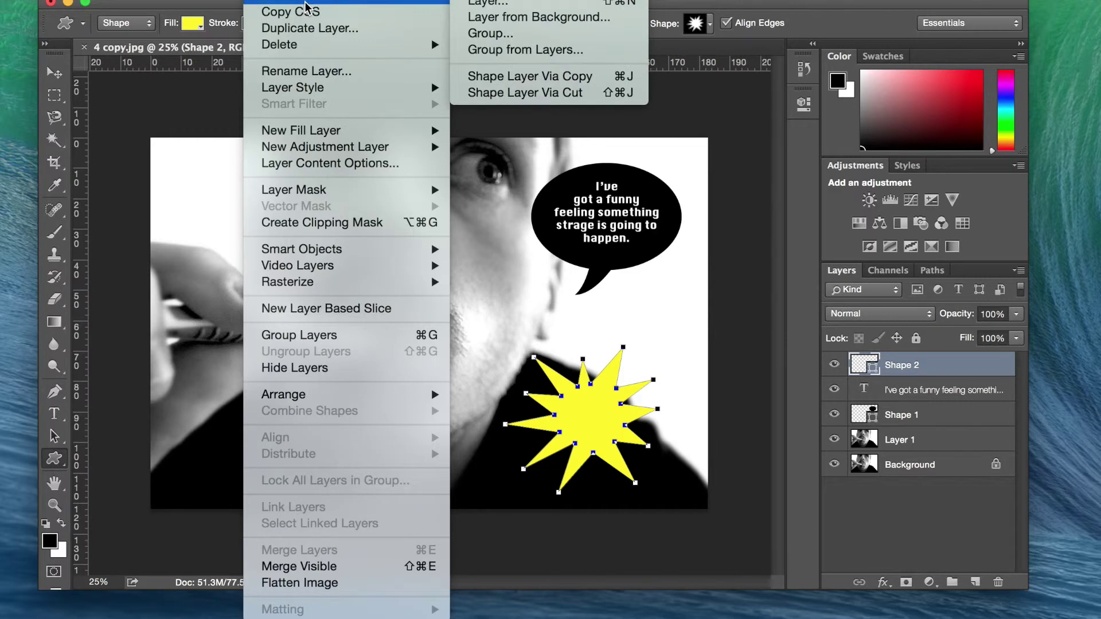
left_click(462, 3)
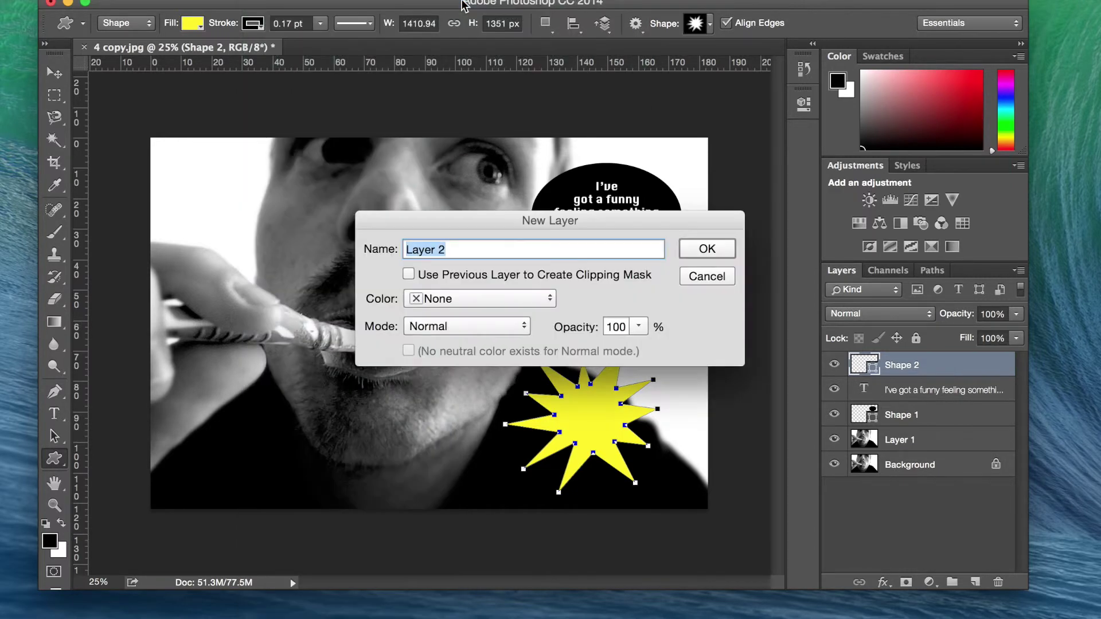
left_click(691, 254)
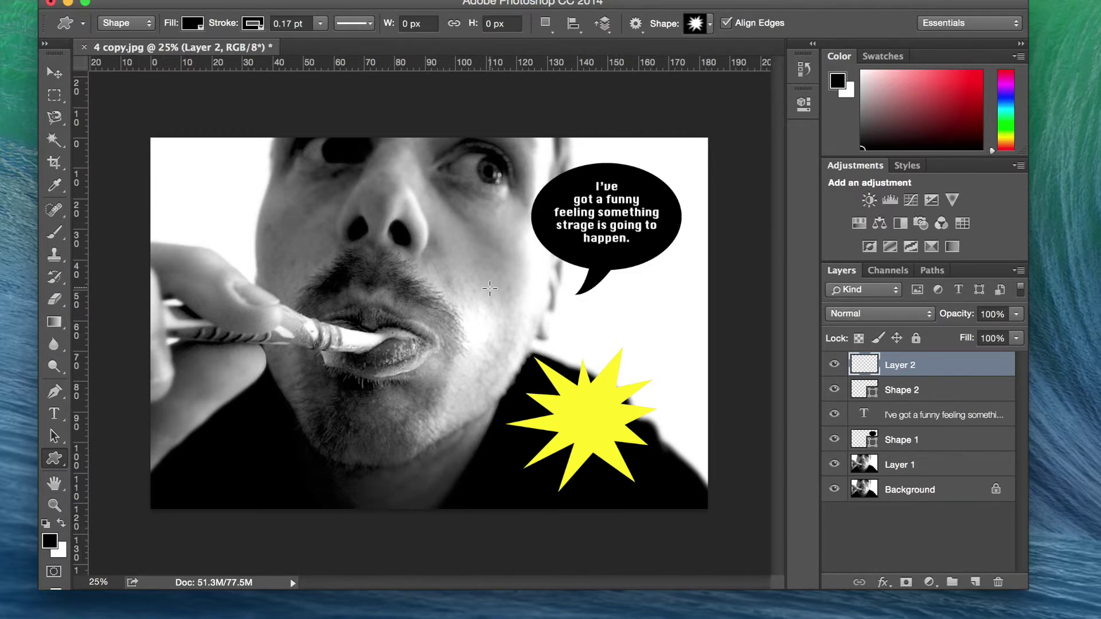
left_click_drag(490, 288, 615, 378)
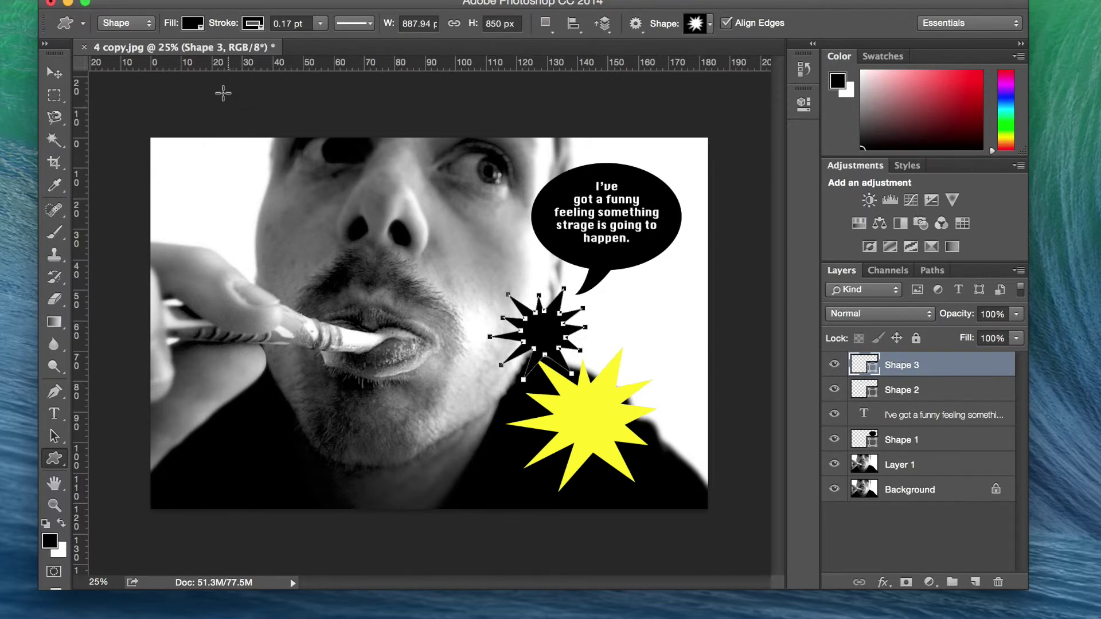
Fill the smaller starburst with red and centre it inside the yellow starburst.
left_click(194, 24)
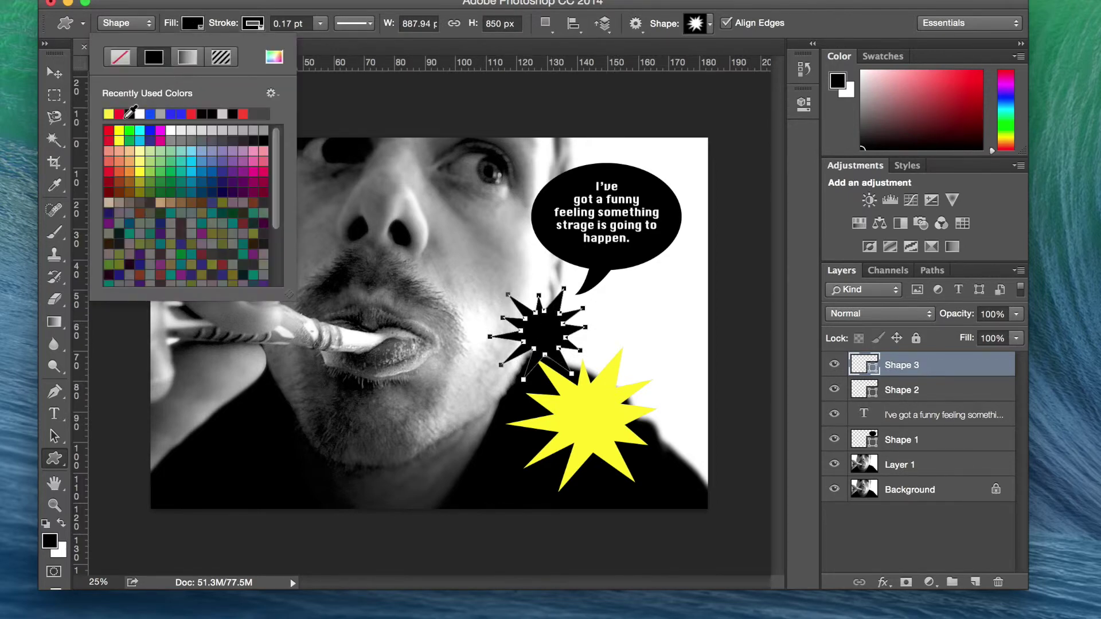
left_click(120, 115)
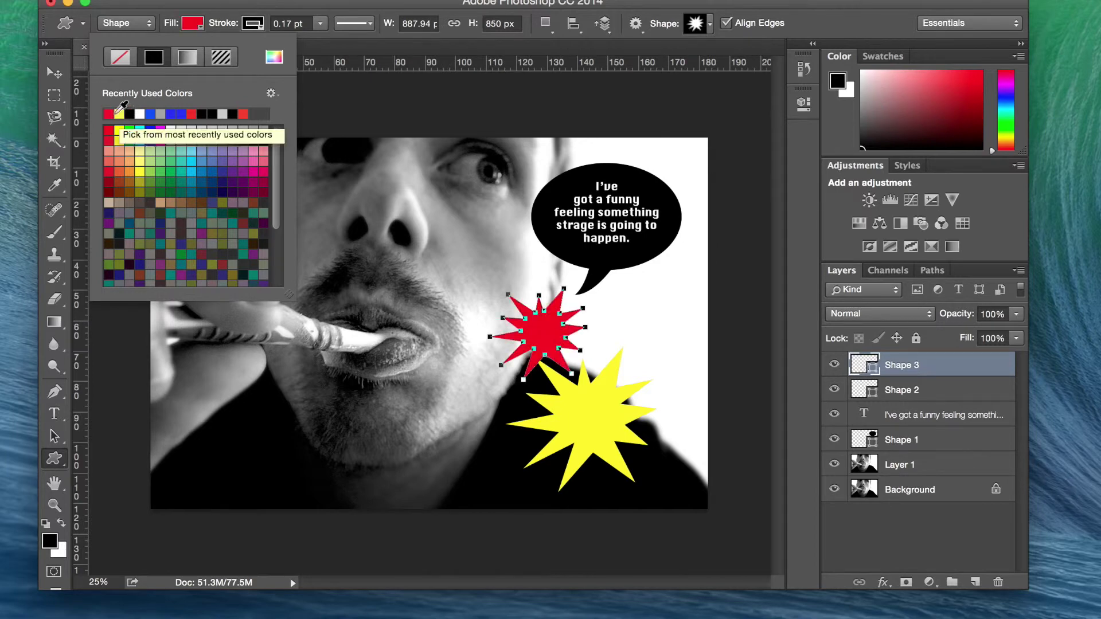
left_click(55, 72)
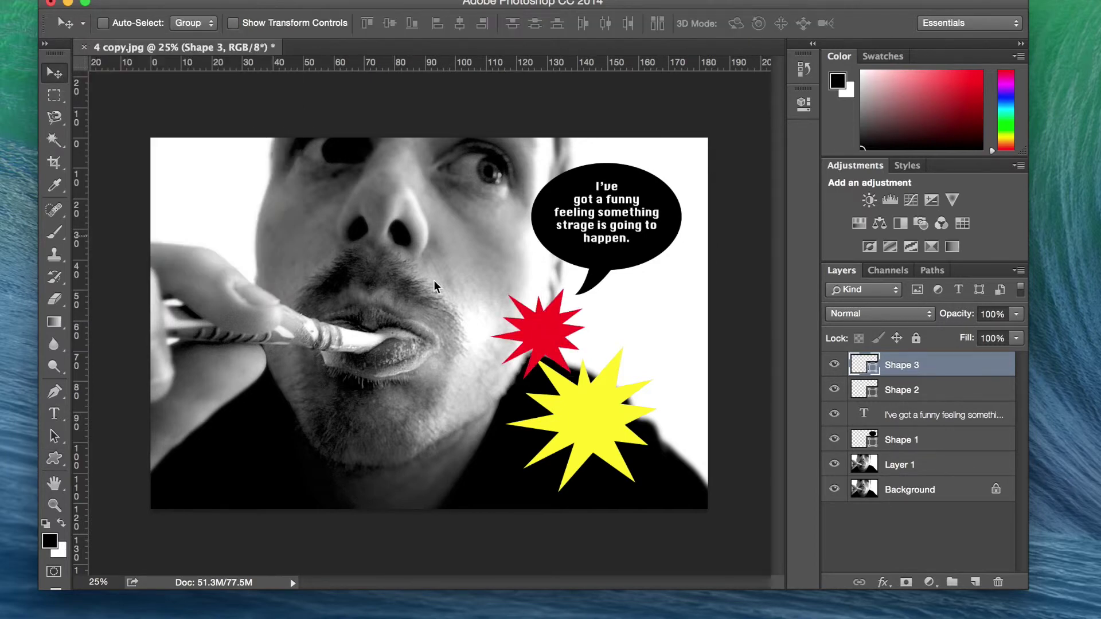
left_click_drag(575, 398, 592, 412)
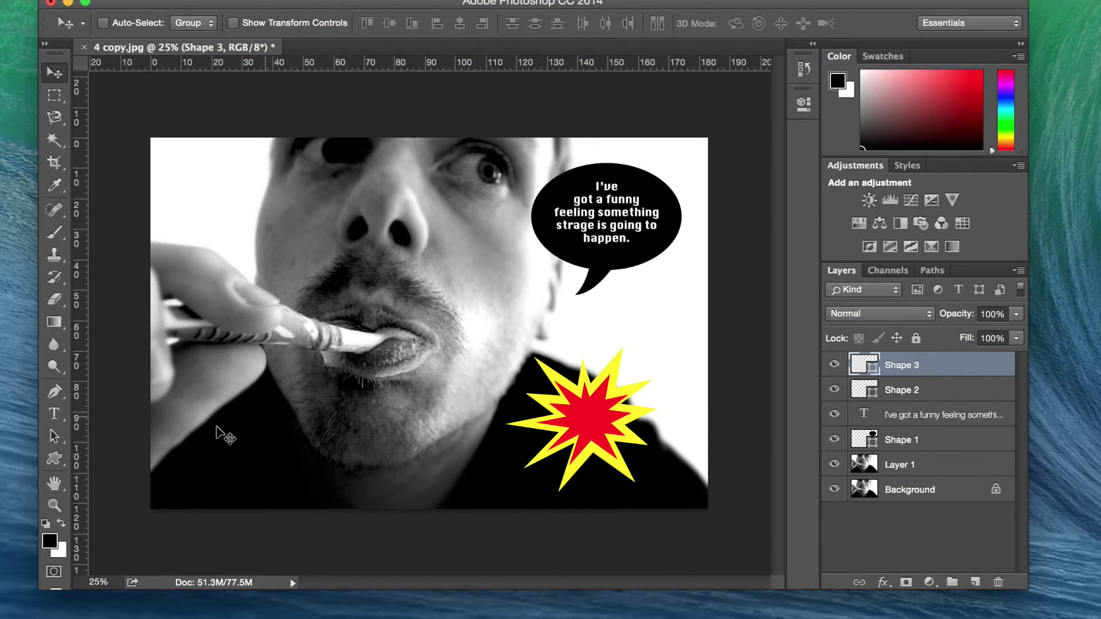
Create a text area between the man's chin and the starburst with the Type tool and enter "BANG!".
left_click(55, 419)
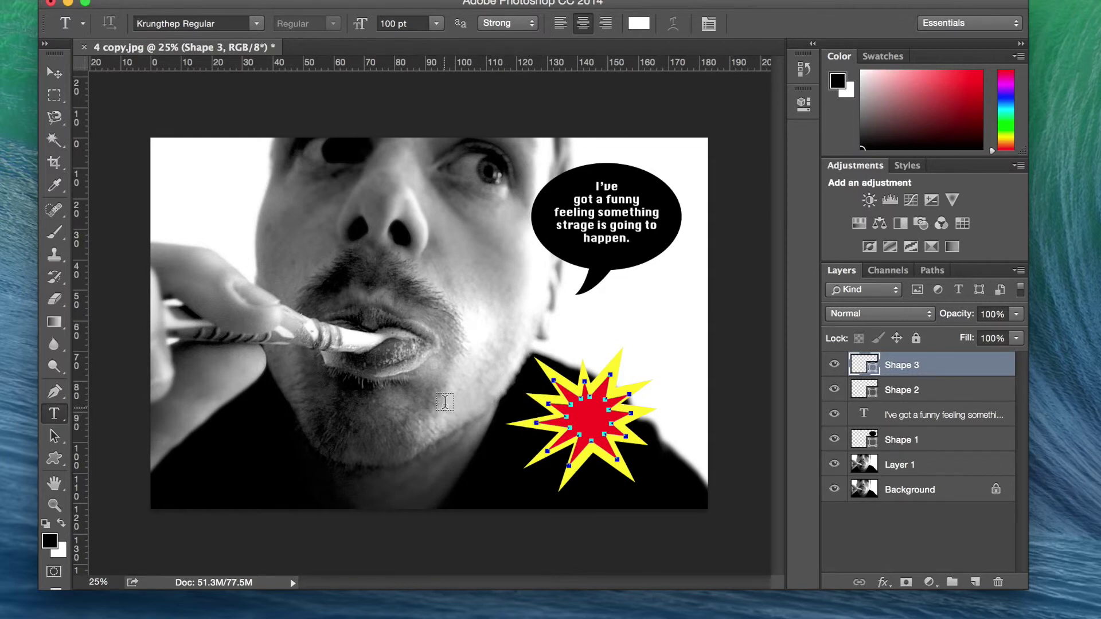
left_click_drag(453, 400, 591, 446)
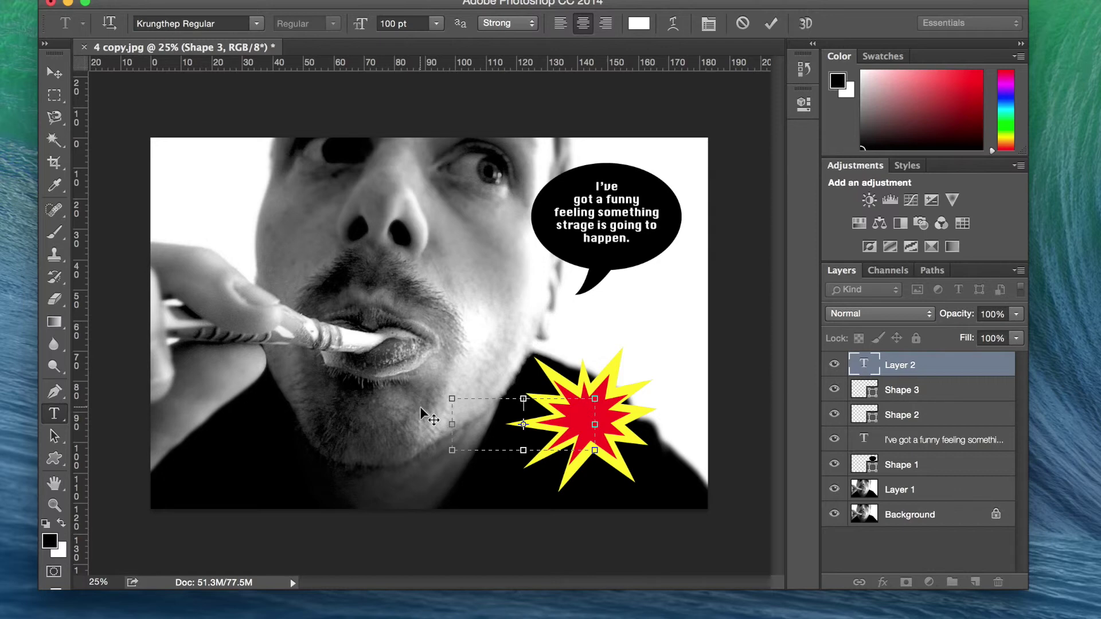
type("BANG!")
Set the size of the "BANG!" text to 200 pt and move it onto the middle of the red starburst.
left_click_drag(542, 404, 496, 405)
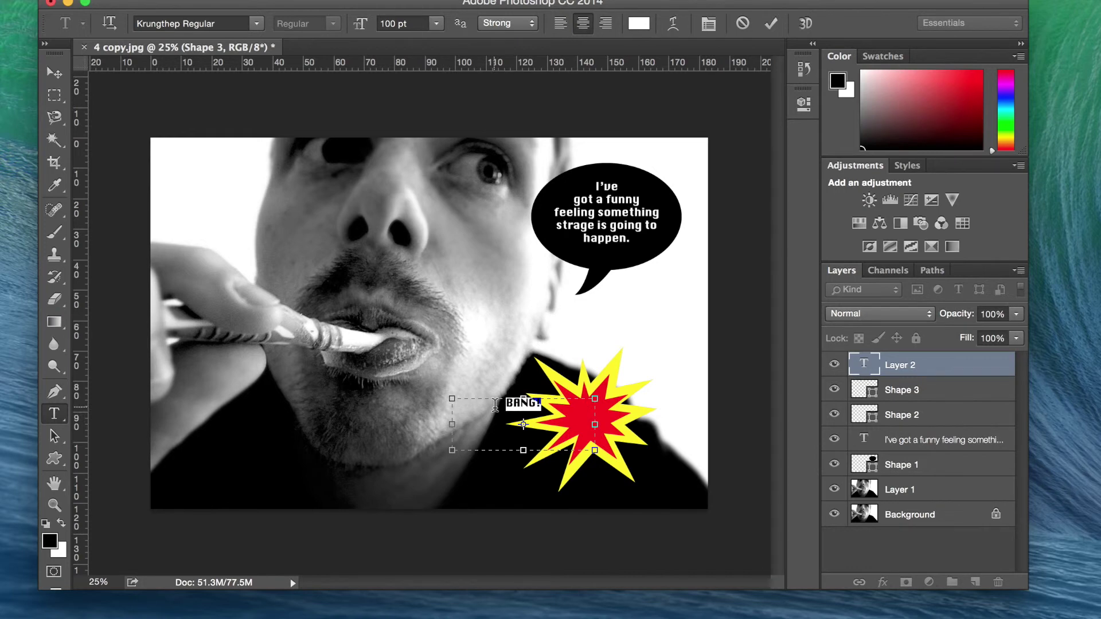
left_click(378, 23)
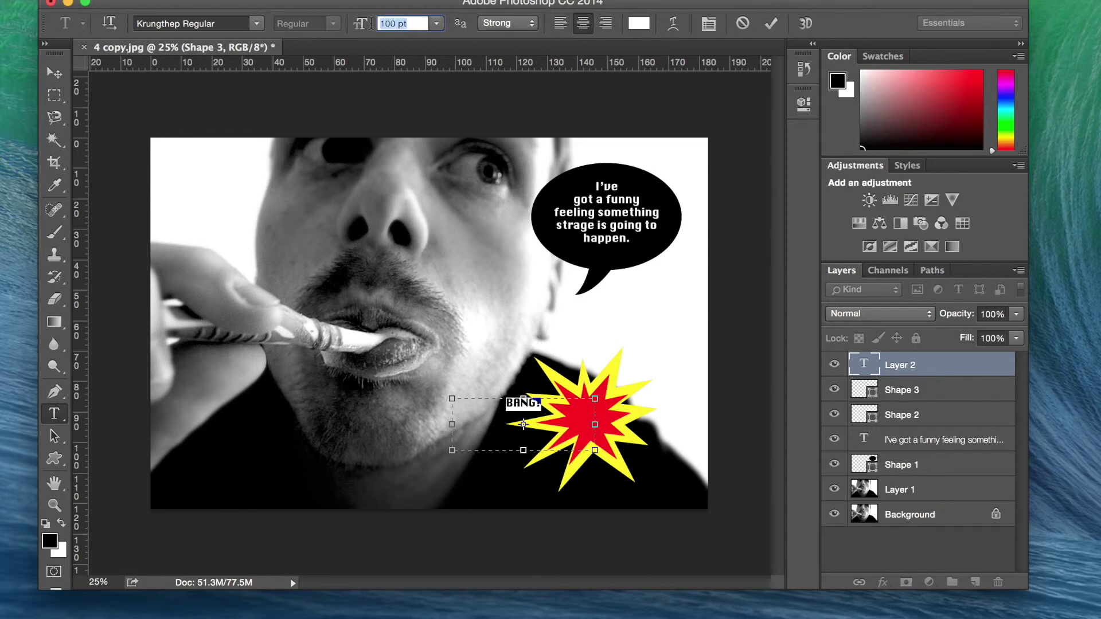
type("200")
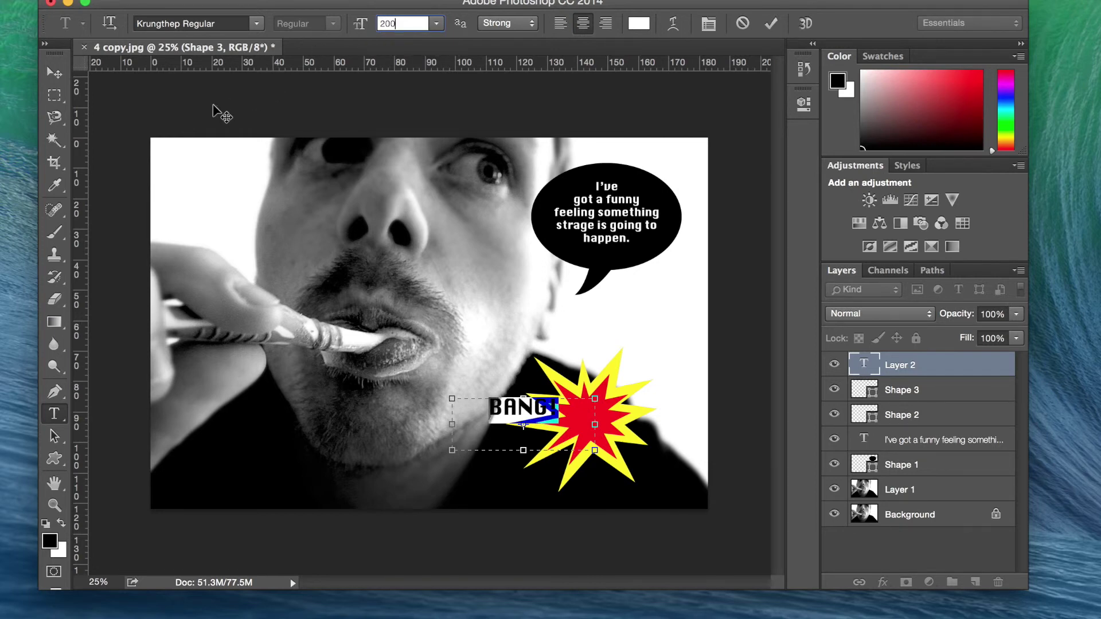
left_click(54, 73)
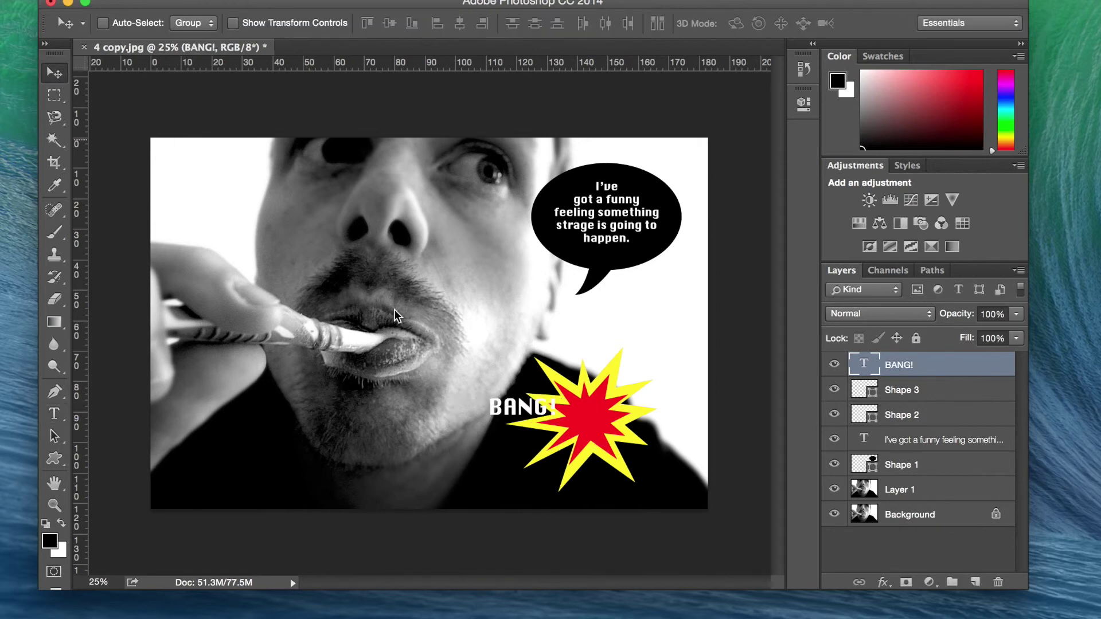
left_click_drag(545, 410, 601, 417)
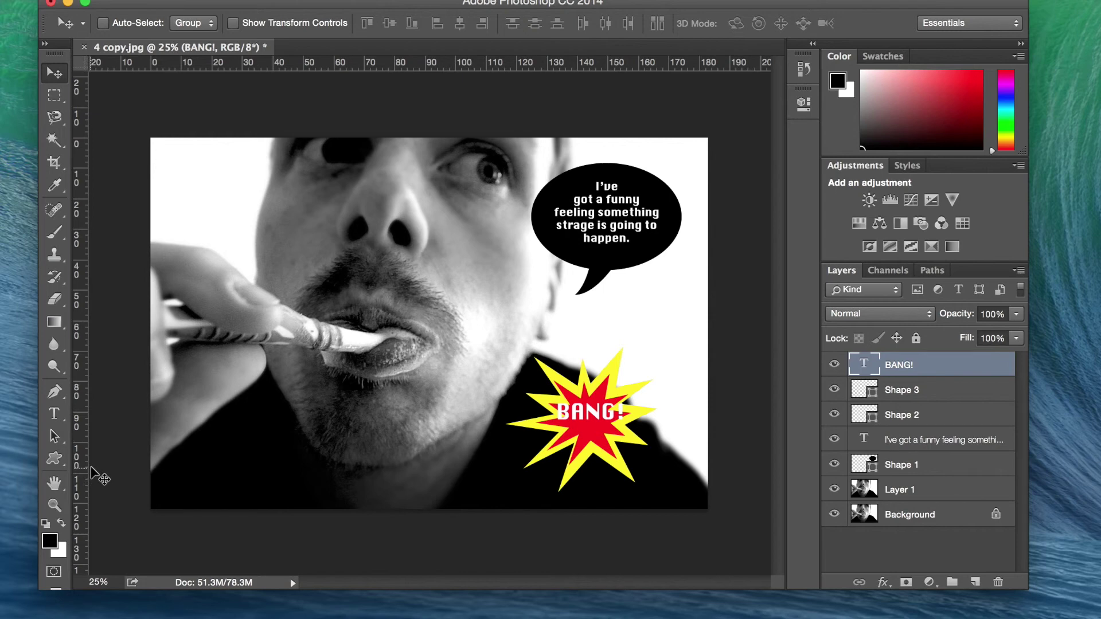
Change the color of the whole "BANG!" text to black and move it slightly down in the starburst.
left_click(56, 414)
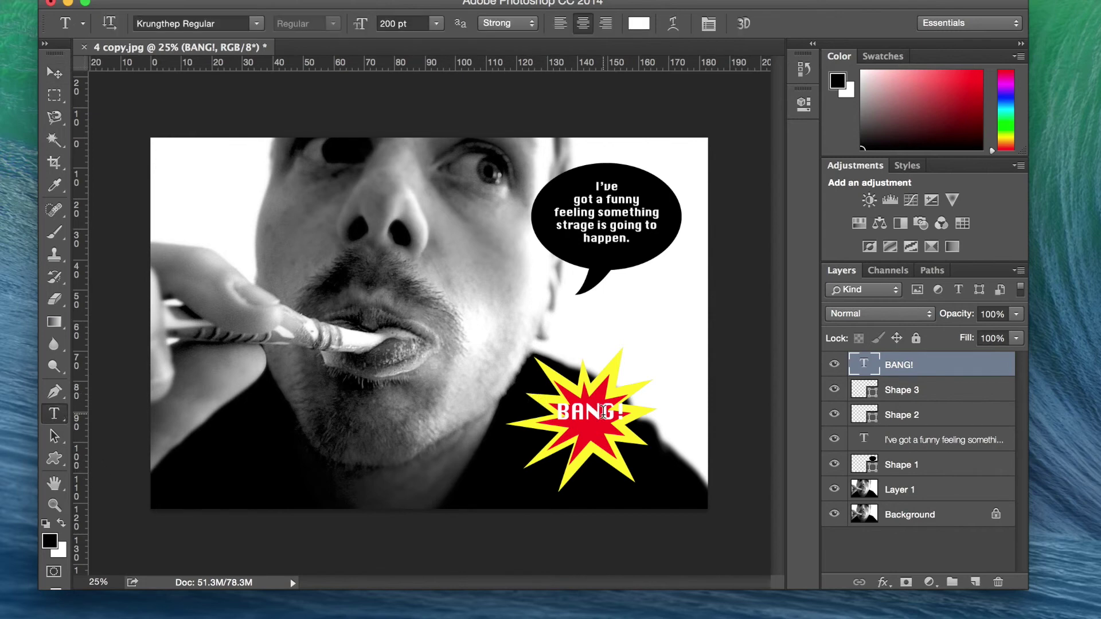
left_click(601, 414)
left_click_drag(632, 413, 551, 412)
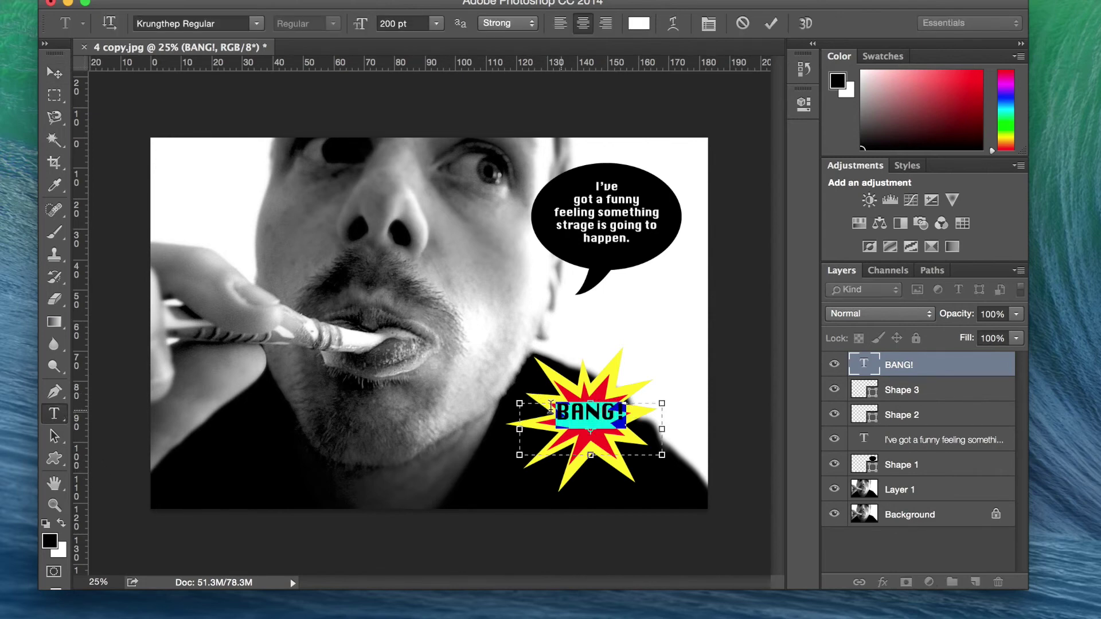
left_click(642, 24)
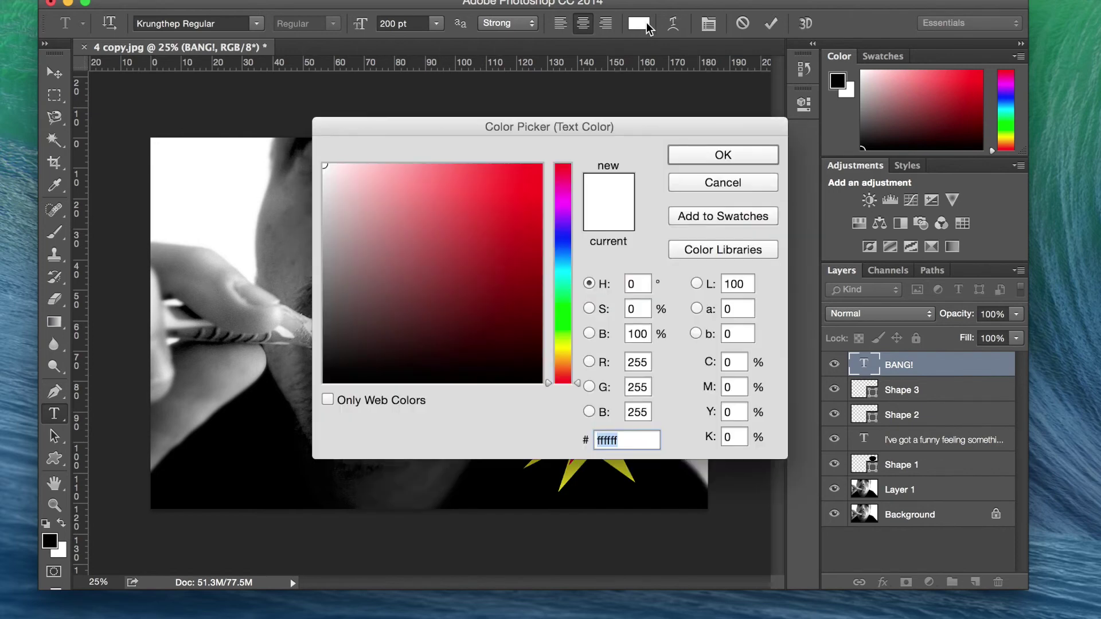
left_click(537, 381)
left_click(750, 156)
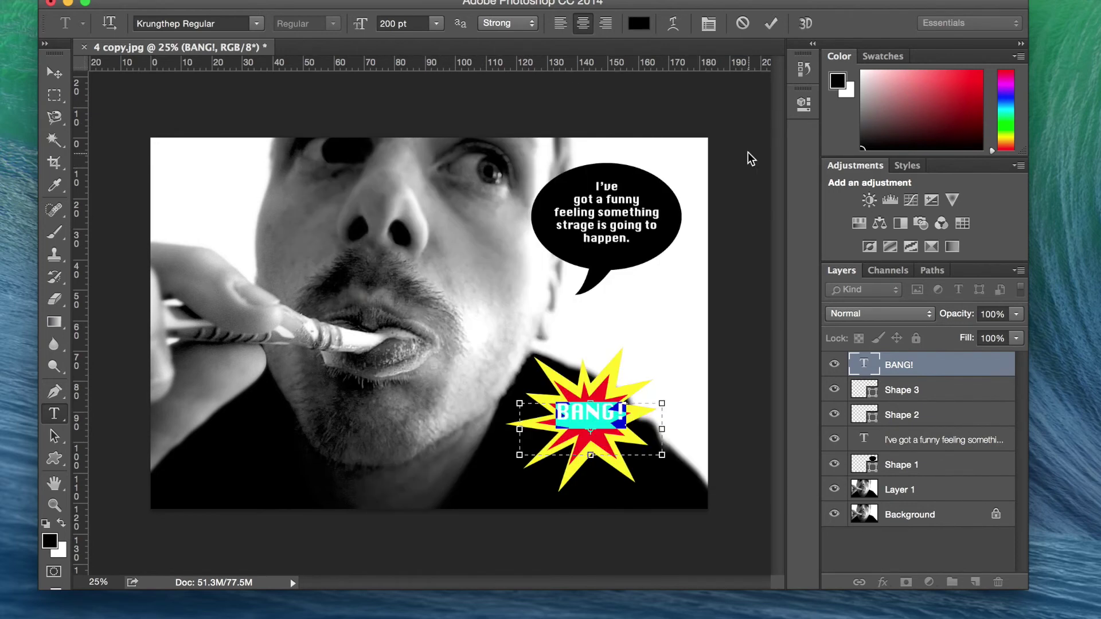
left_click(54, 71)
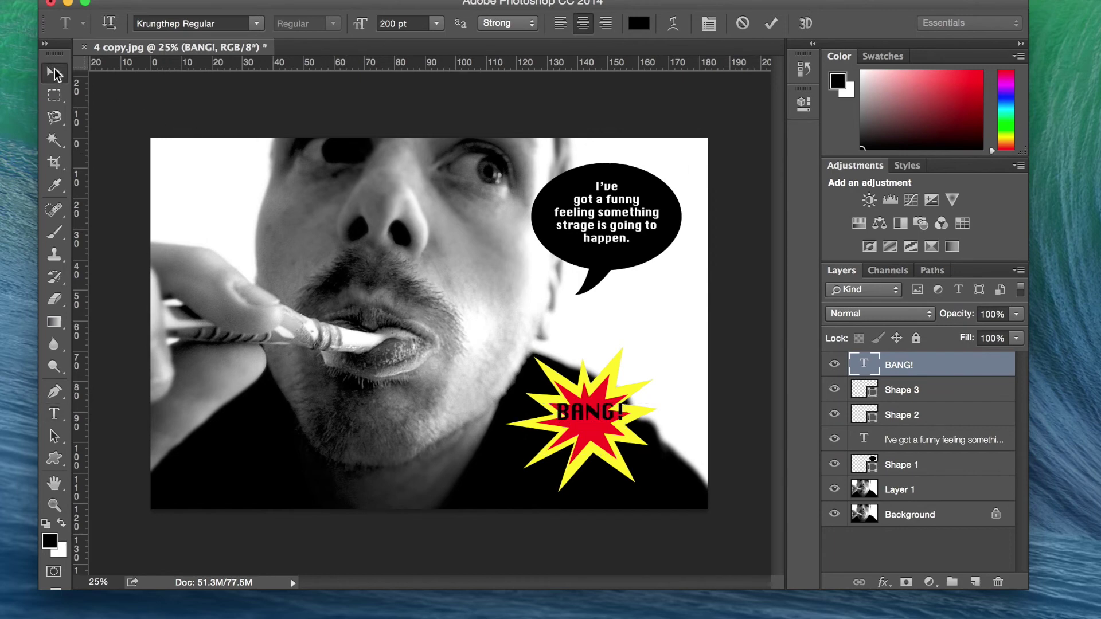
left_click_drag(588, 409, 587, 409)
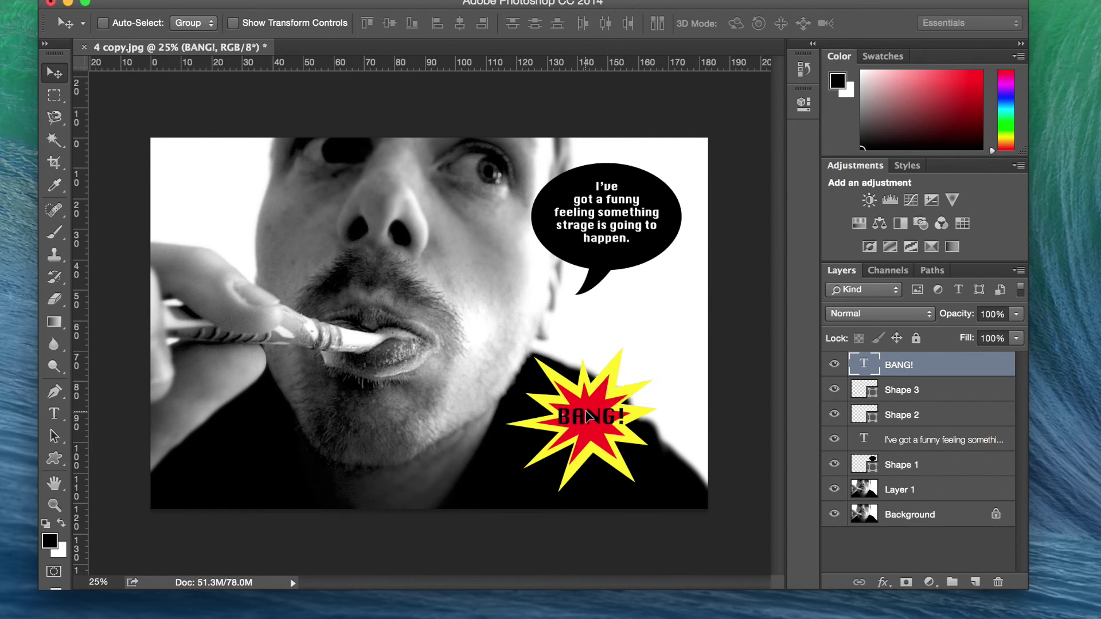